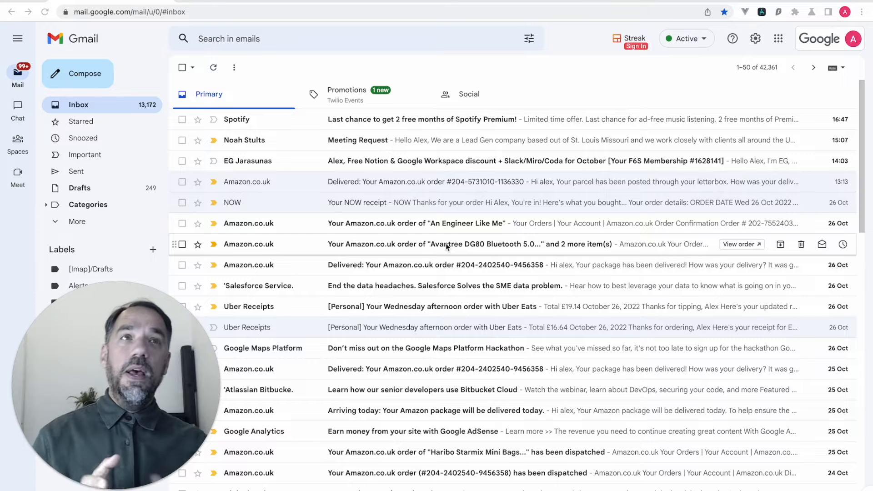
- Open the Clean Up Your Overwhelmed Gmail Inbox bot, review its looped steps, and bring up its run options
left_click(762, 12)
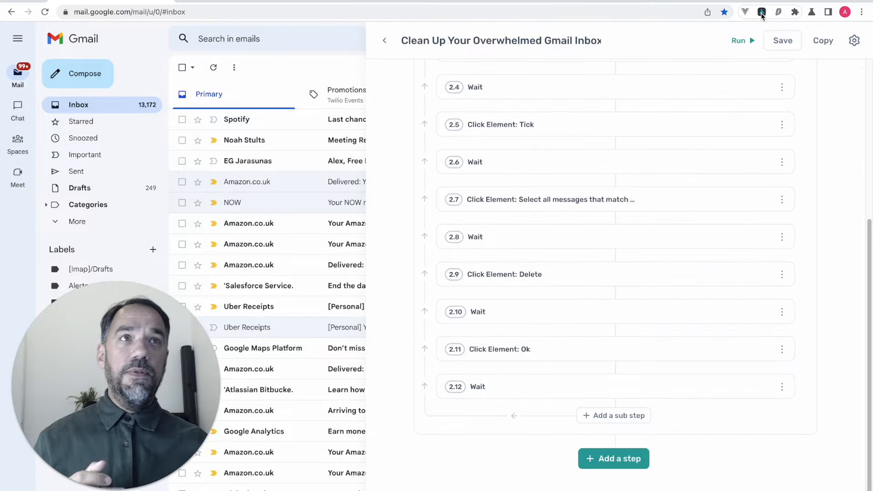
scroll(591, 417, "up", 5)
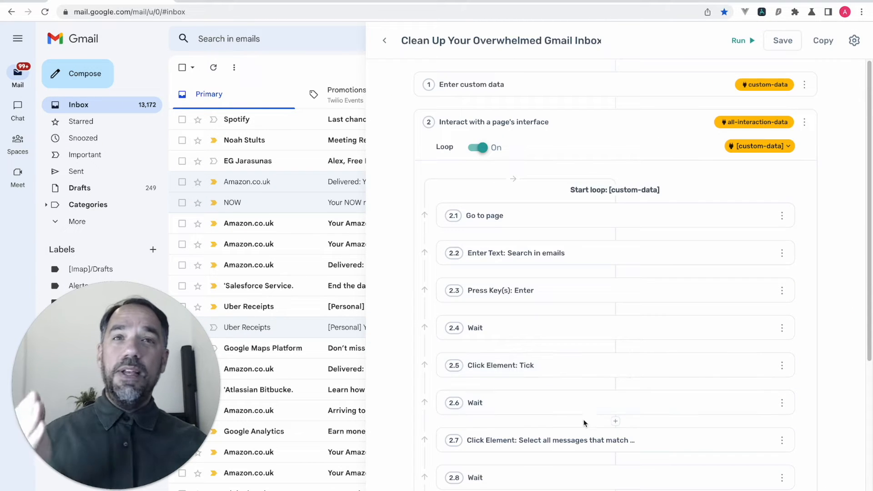
scroll(586, 418, "down", 1)
scroll(587, 291, "up", 1)
left_click(584, 226)
left_click(584, 226)
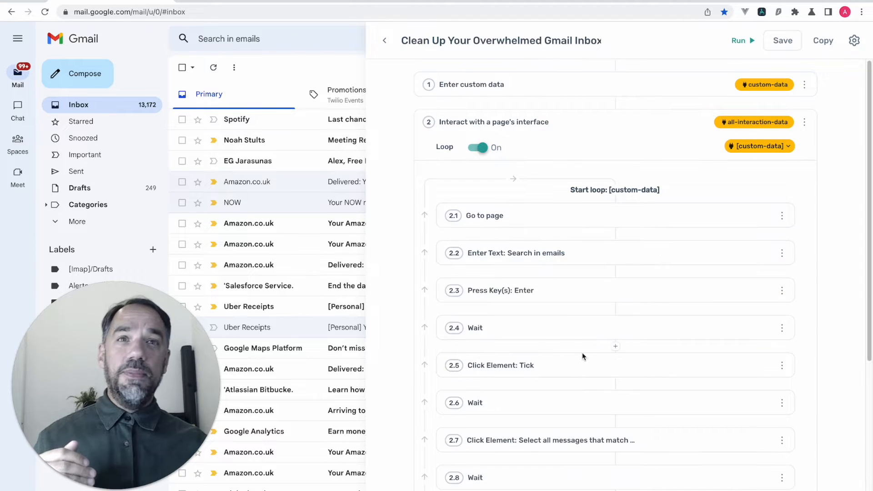
scroll(582, 352, "down", 4)
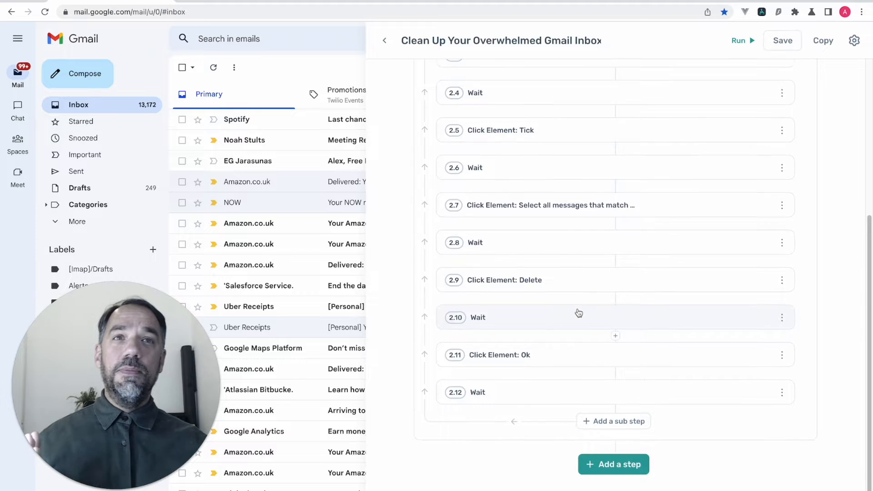
scroll(577, 314, "up", 5)
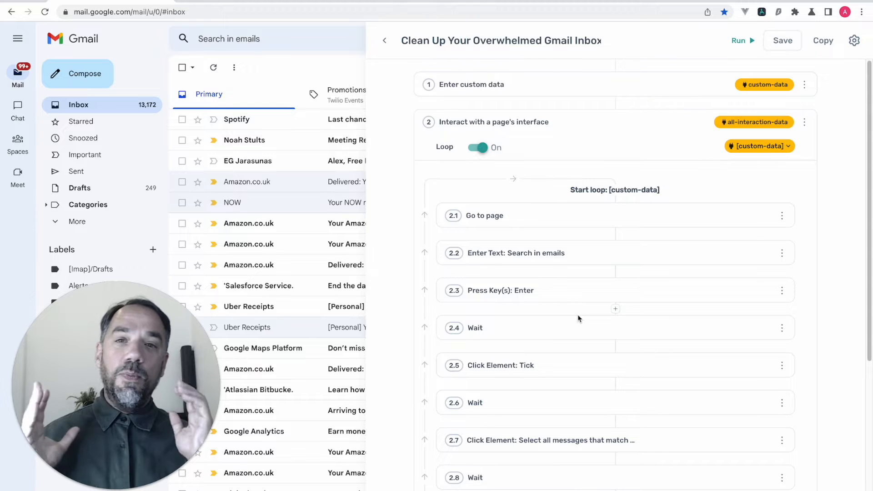
left_click(740, 40)
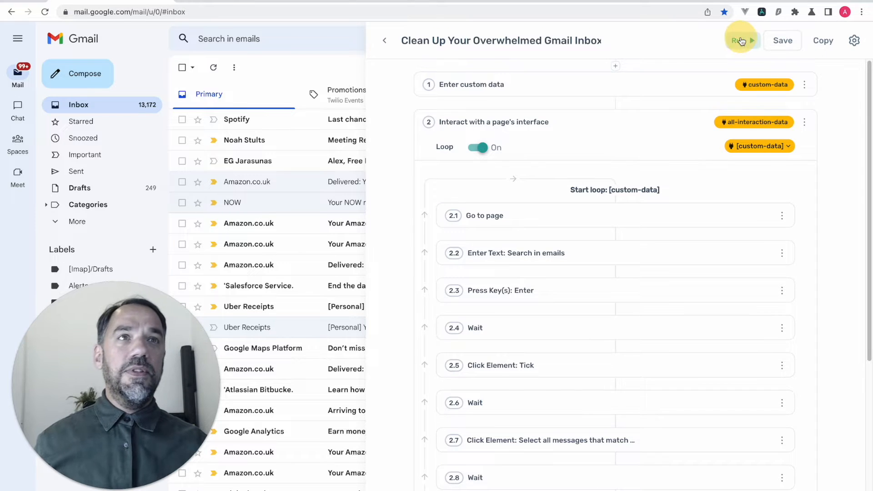
left_click(749, 80)
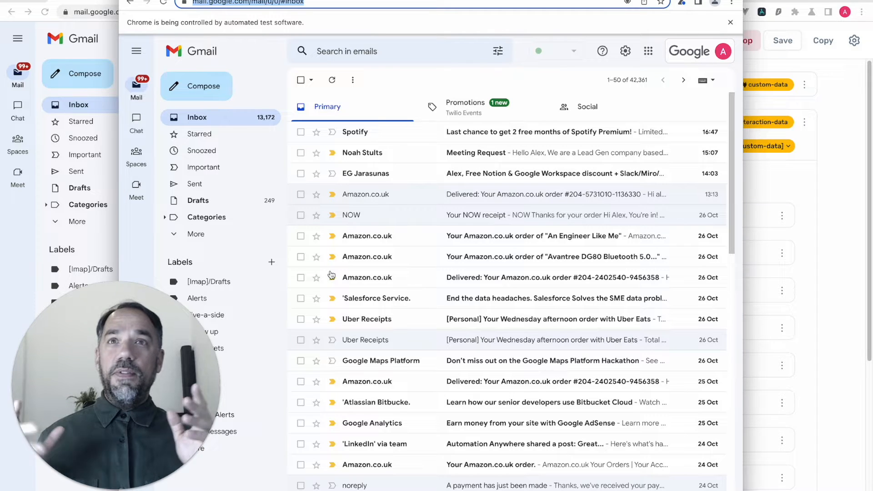
key("Return")
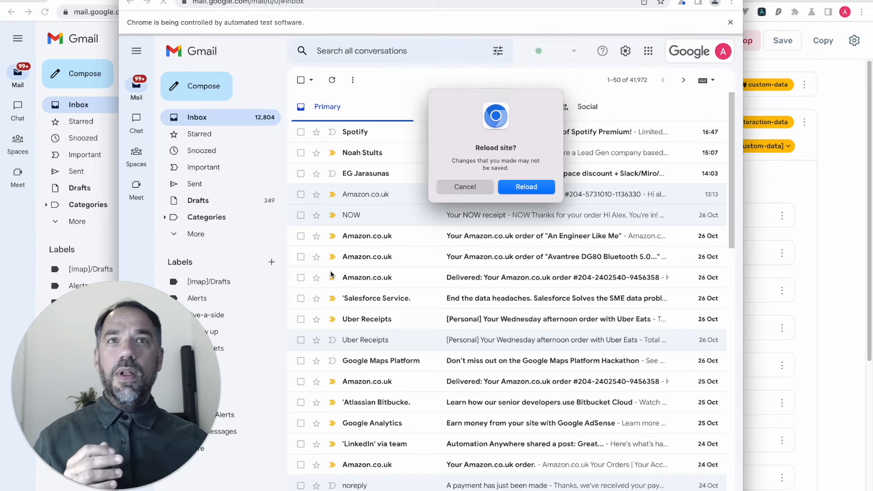
left_click(464, 187)
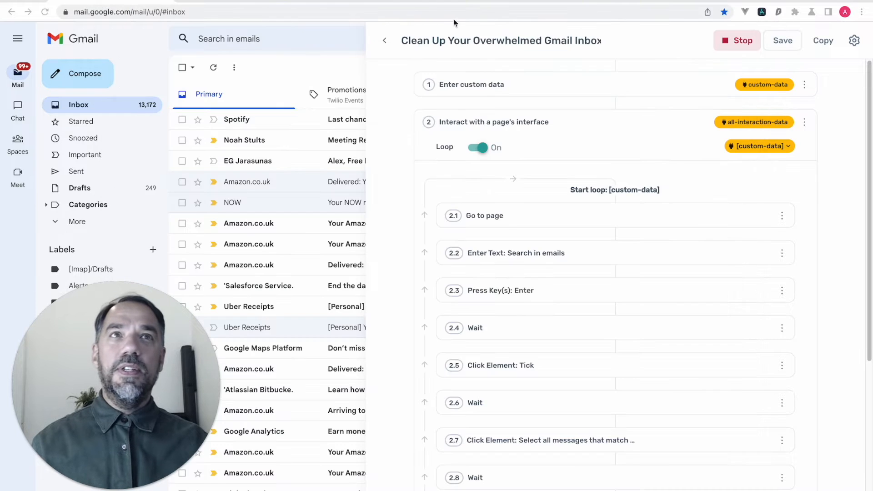
- Stop the running bot and inspect its custom list of senders
left_click(729, 43)
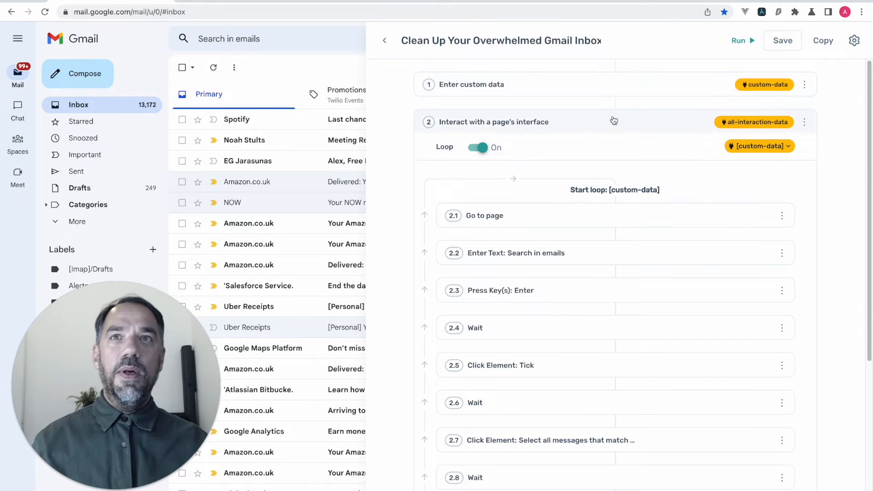
left_click(596, 82)
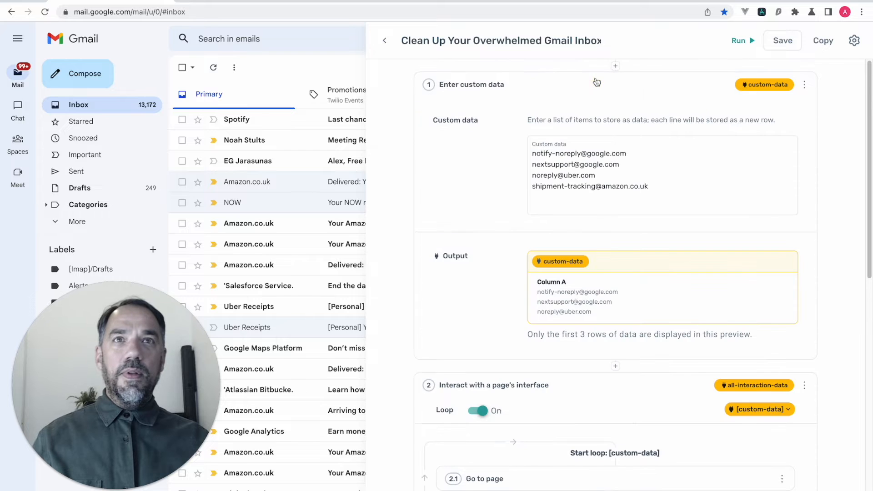
left_click_drag(654, 187, 565, 186)
left_click(574, 90)
scroll(550, 341, "down", 4)
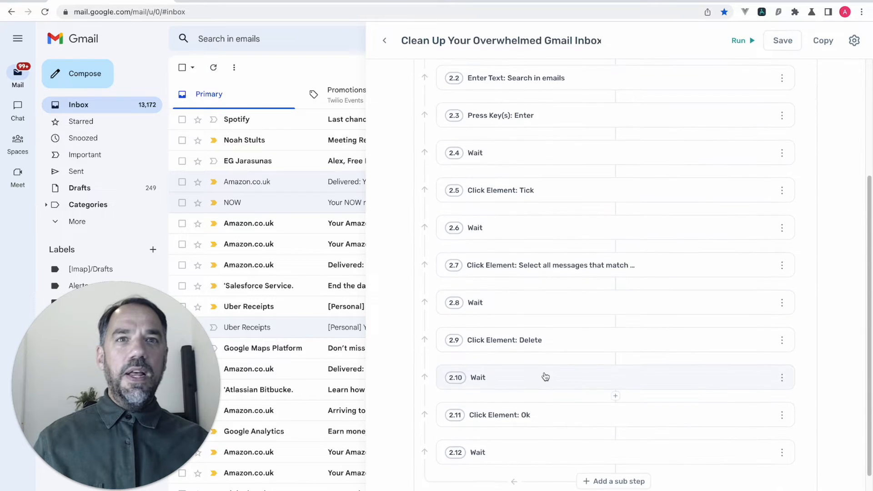
scroll(545, 376, "down", 2)
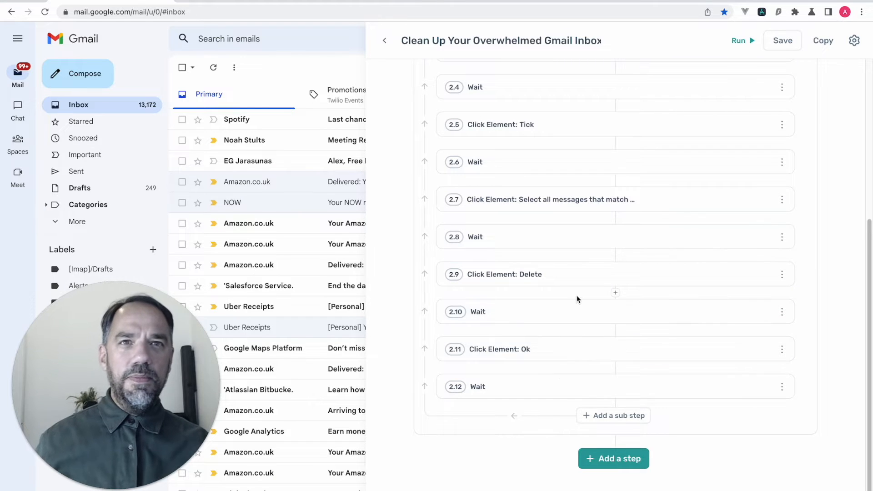
- Make the Ok, Delete and Tick click steps optional
left_click(565, 353)
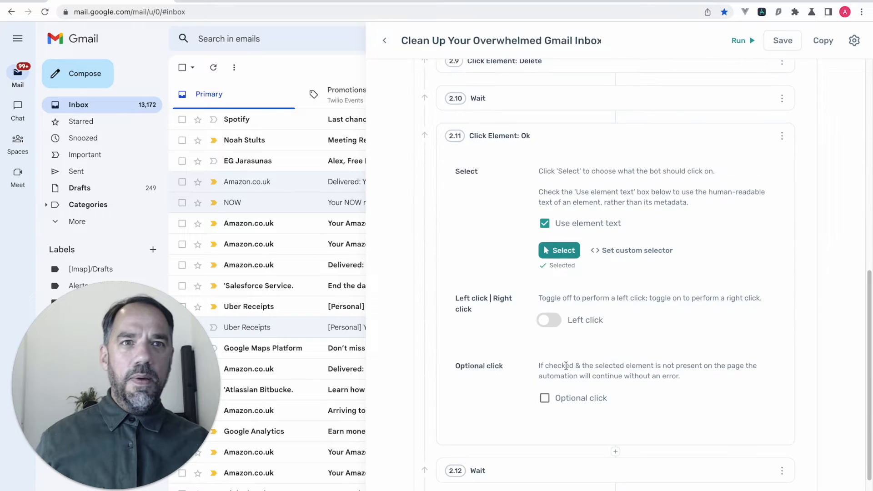
left_click(545, 398)
scroll(557, 346, "up", 4)
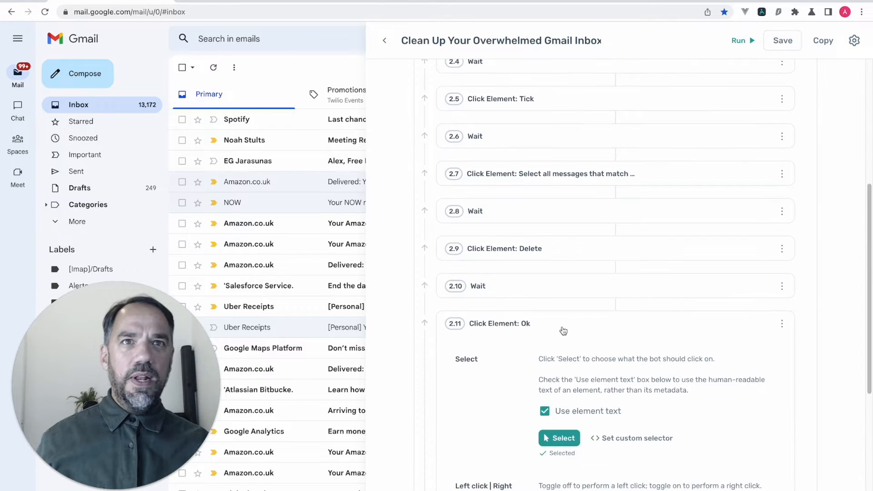
left_click(565, 252)
scroll(562, 360, "down", 2)
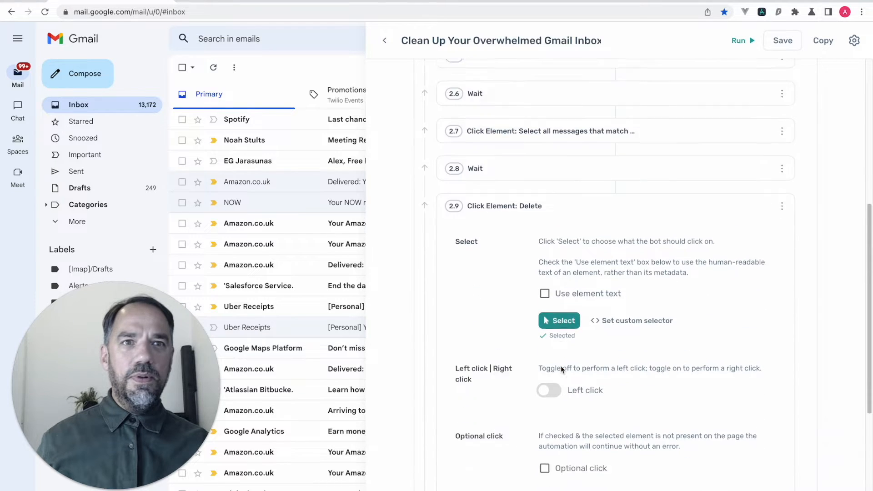
left_click(544, 432)
scroll(551, 399, "up", 1)
scroll(552, 399, "up", 3)
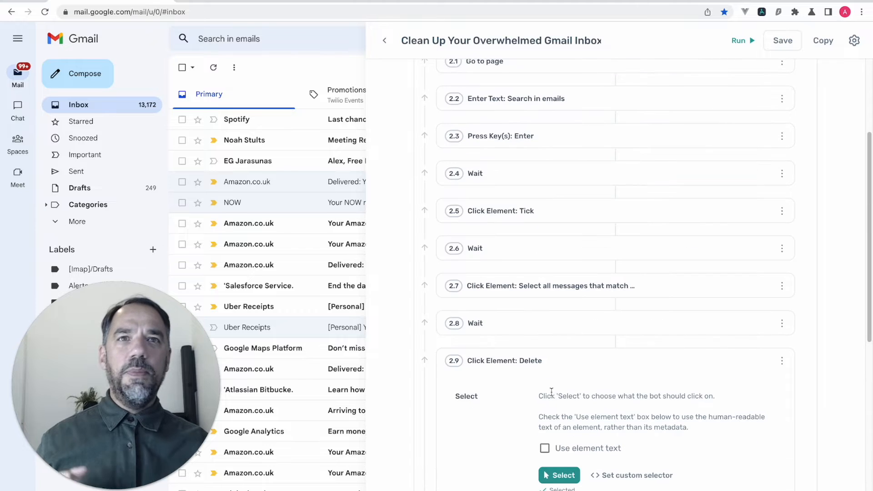
left_click(581, 214)
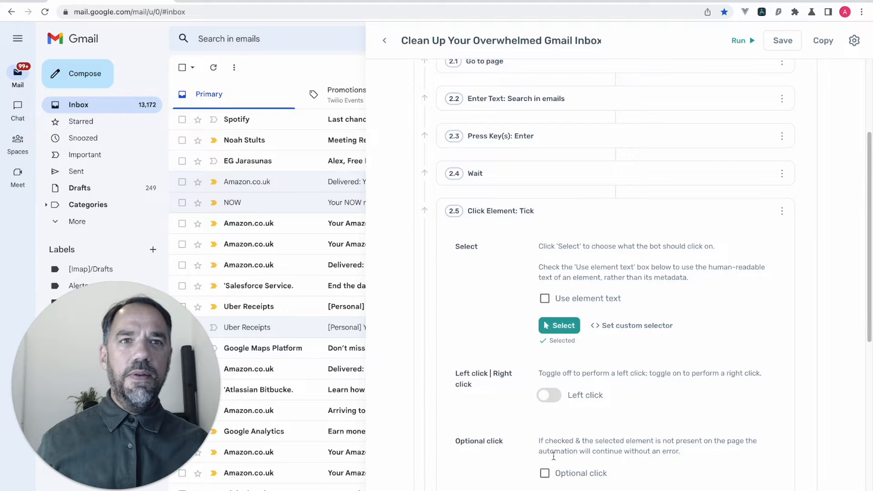
left_click(544, 473)
- Change the final wait step from 3000 to 5000 milliseconds
scroll(550, 223, "up", 2)
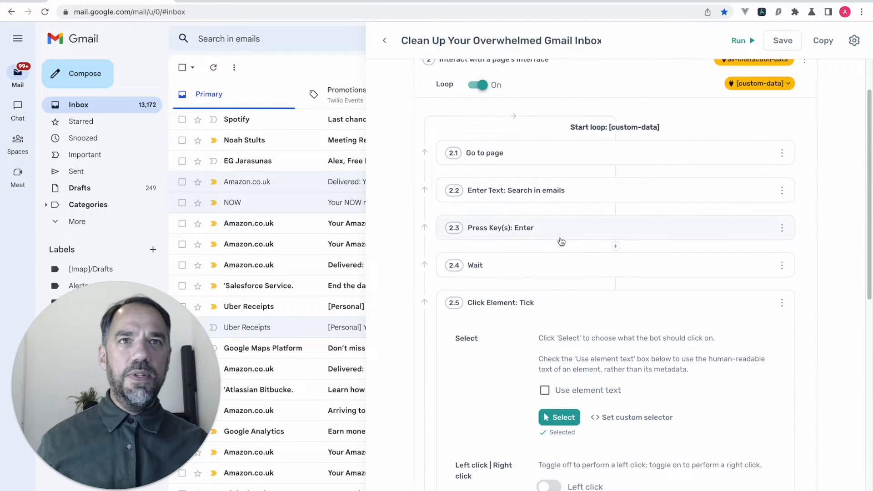
left_click(559, 235)
left_click(575, 228)
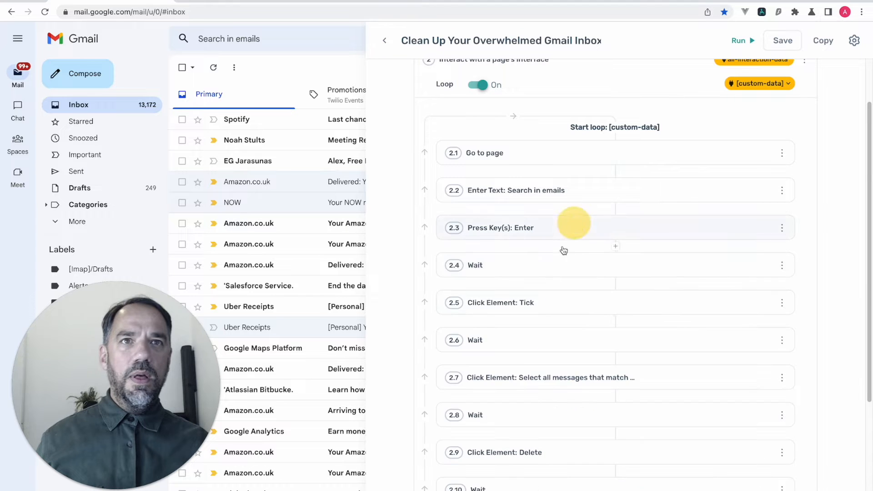
scroll(559, 272, "down", 4)
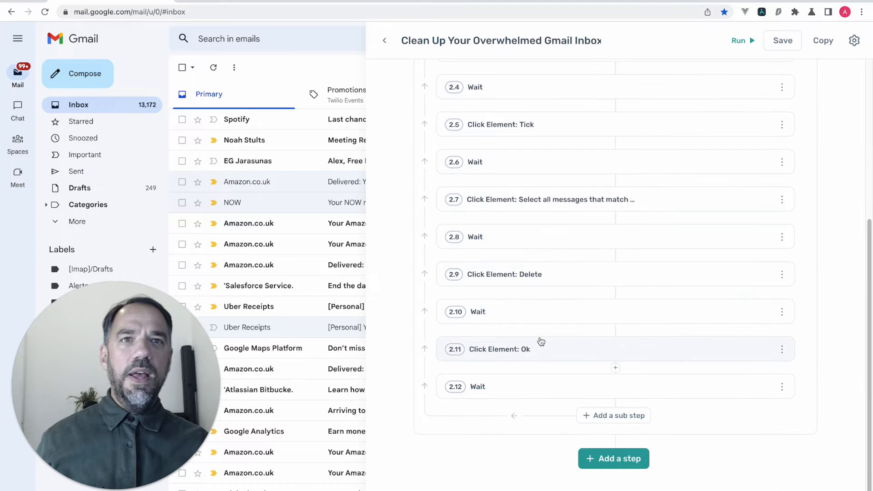
left_click(545, 377)
left_click_drag(551, 387, 544, 390)
type("5000")
scroll(580, 326, "up", 5)
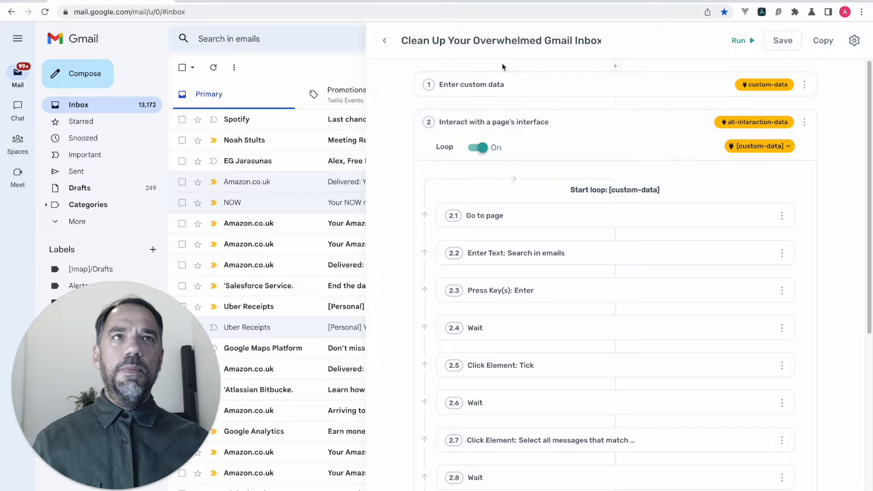
- Hide the Axiom panel, open the £19.14 Uber Eats receipt and copy its sender address
left_click(763, 17)
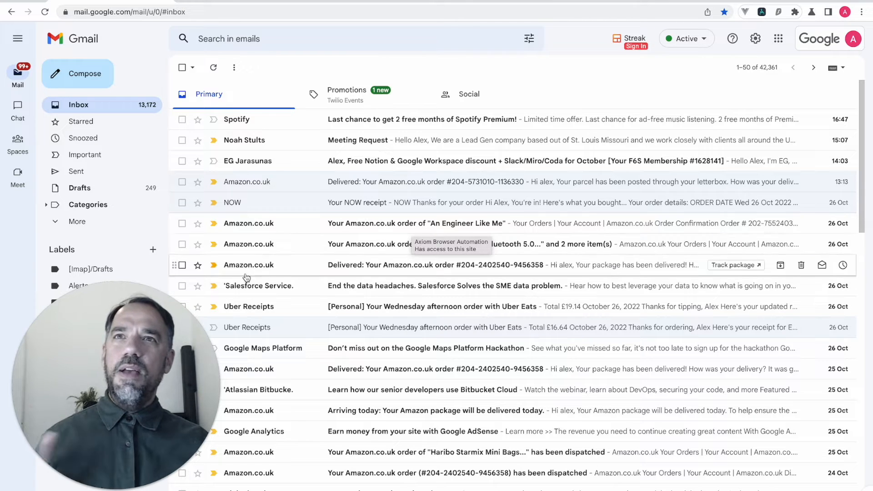
left_click(253, 306)
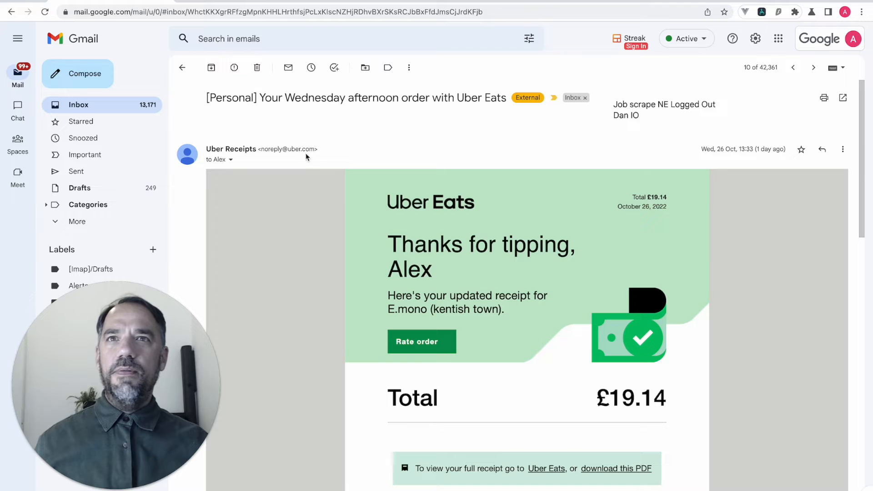
left_click_drag(315, 149, 262, 150)
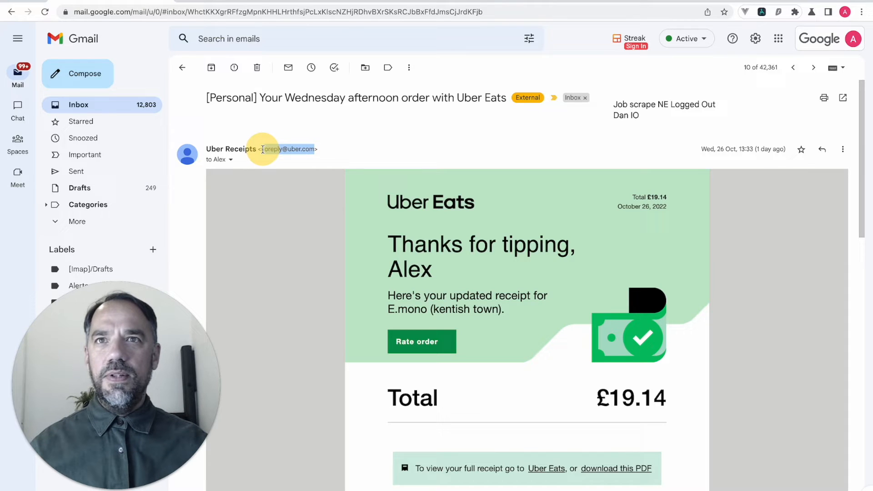
- Search Gmail for the pasted Uber sender address and reopen the Axiom panel
left_click(321, 39)
type("v")
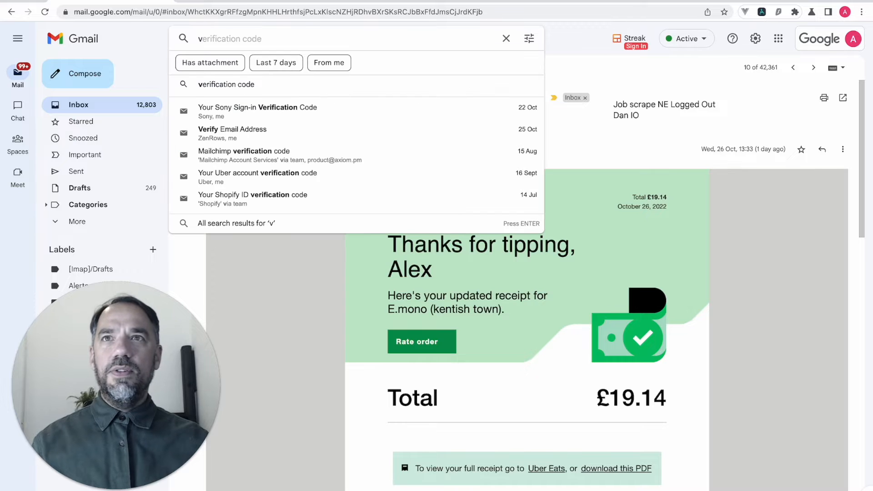
key("BackSpace")
key("ctrl+v")
key("Return")
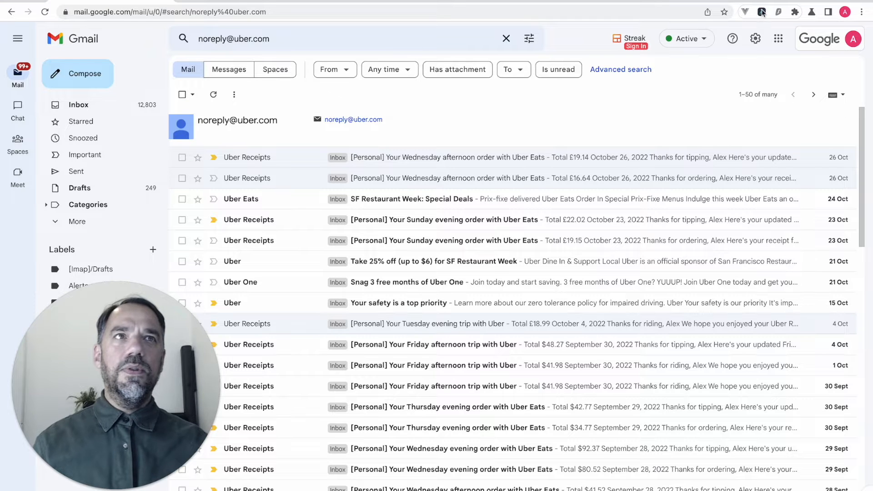
left_click(762, 12)
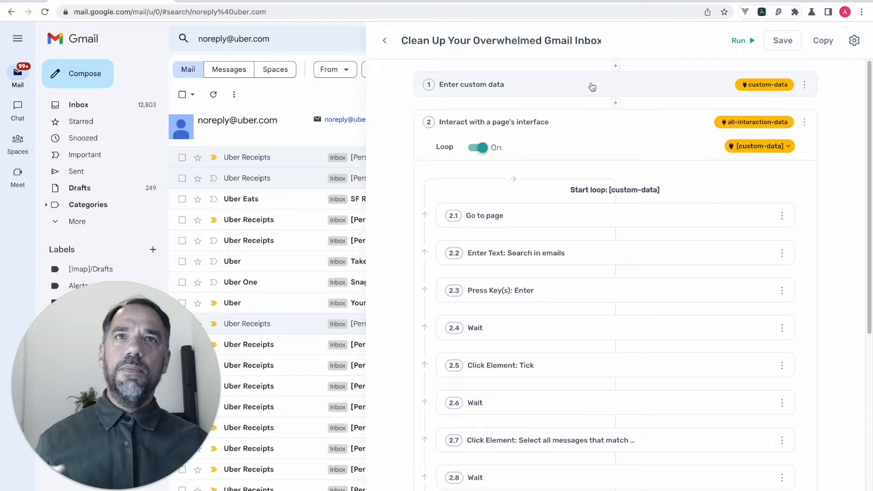
left_click(592, 87)
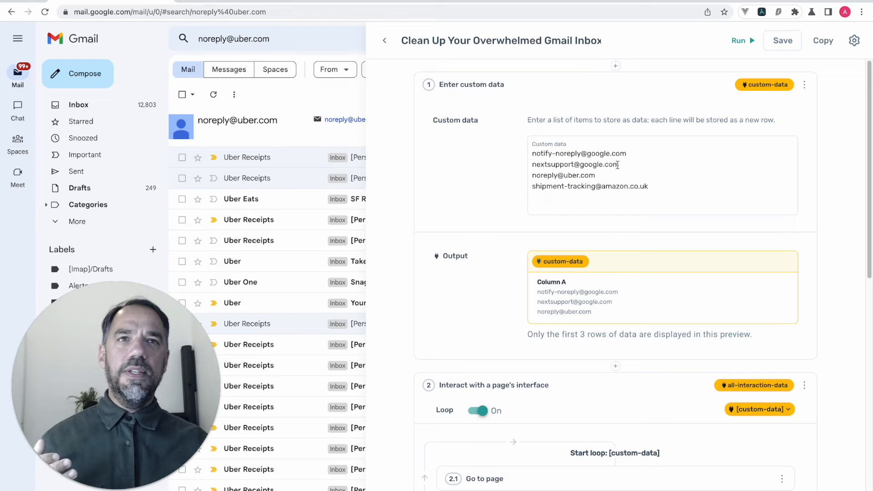
left_click(653, 187)
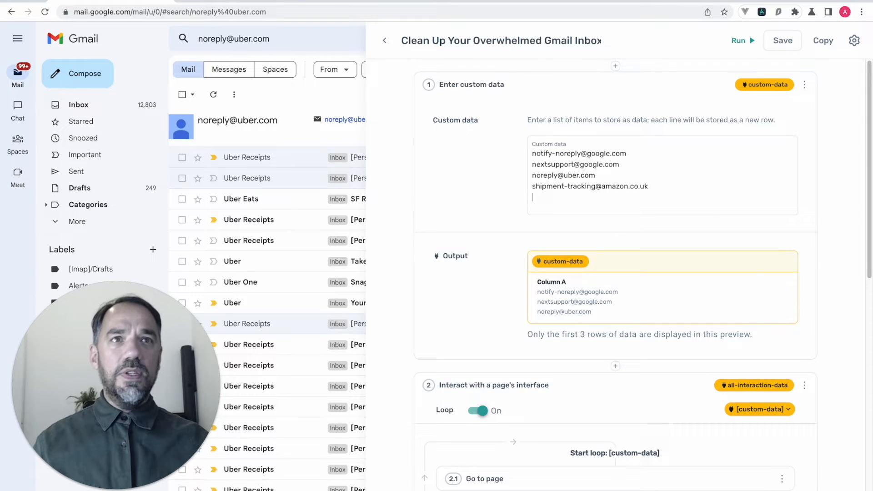
key("ctrl+v")
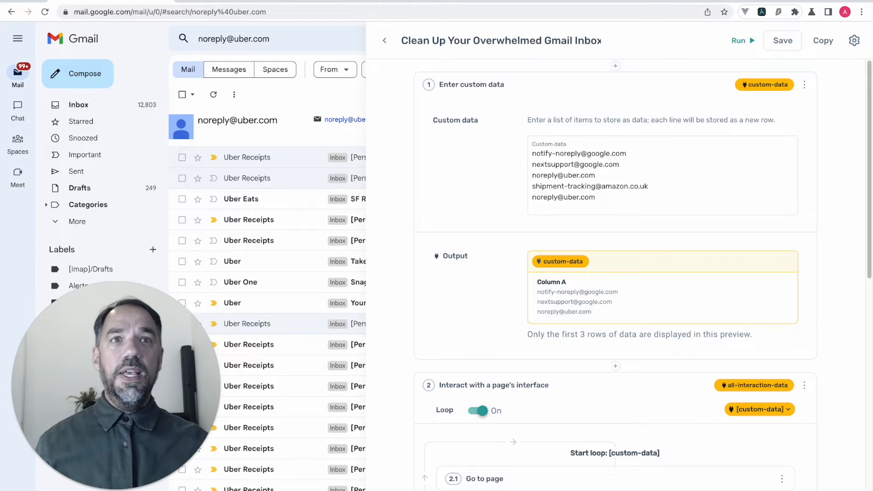
scroll(631, 241, "down", 1)
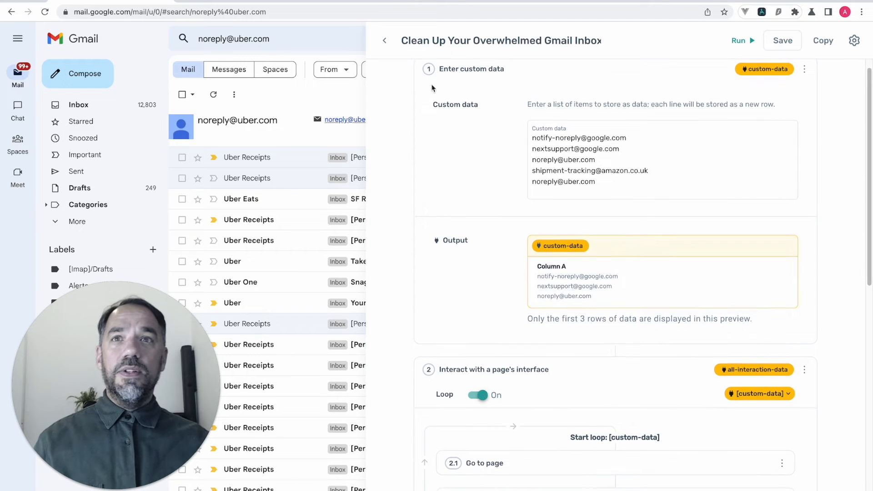
left_click(762, 11)
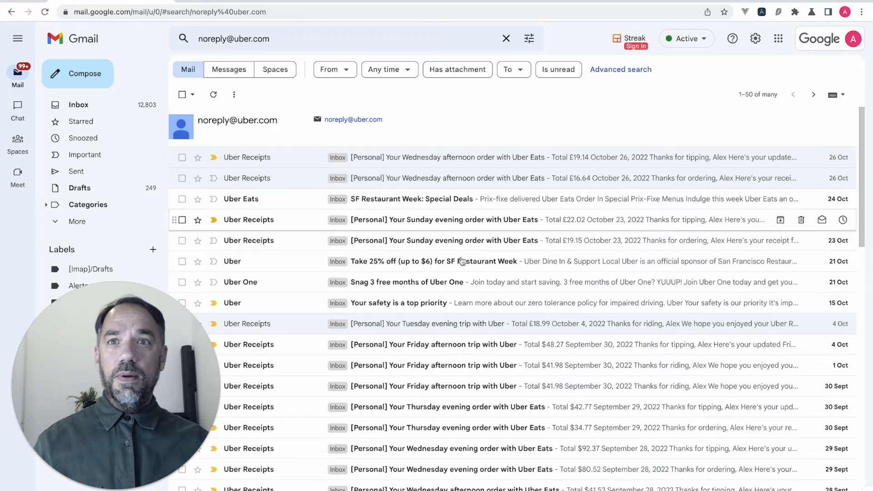
- Search Gmail for jira
scroll(451, 292, "down", 5)
scroll(451, 291, "up", 10)
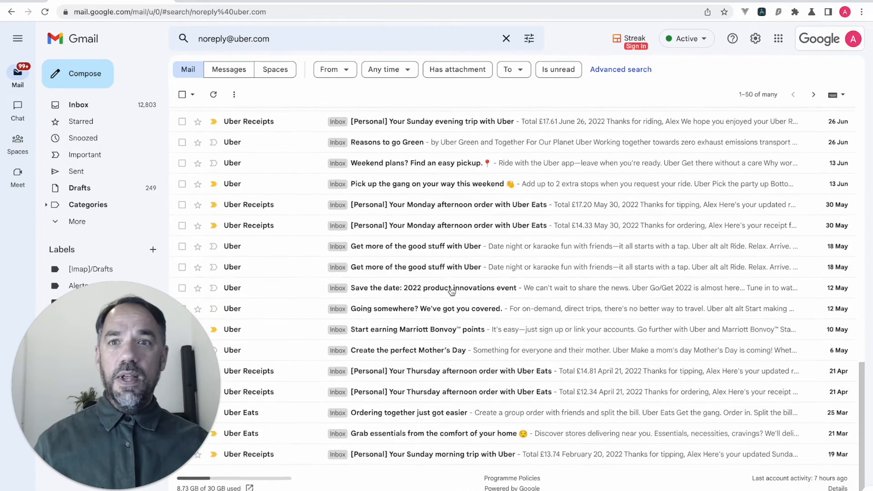
left_click(254, 36)
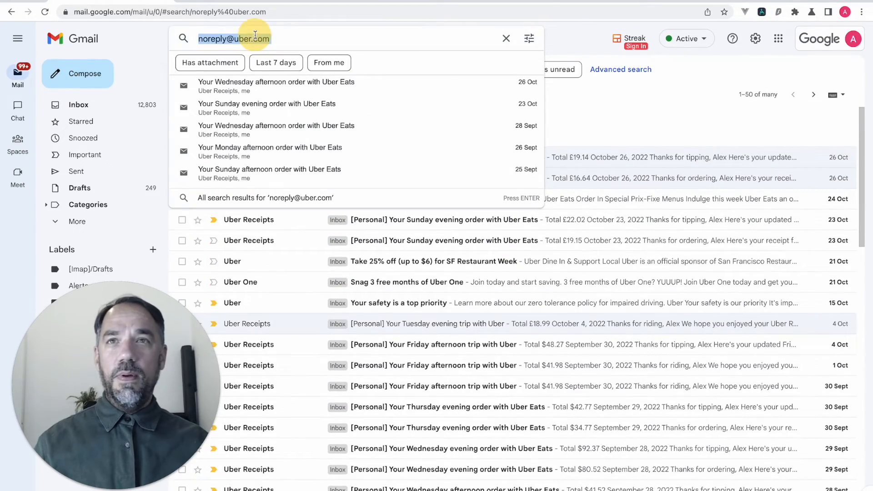
type("medium")
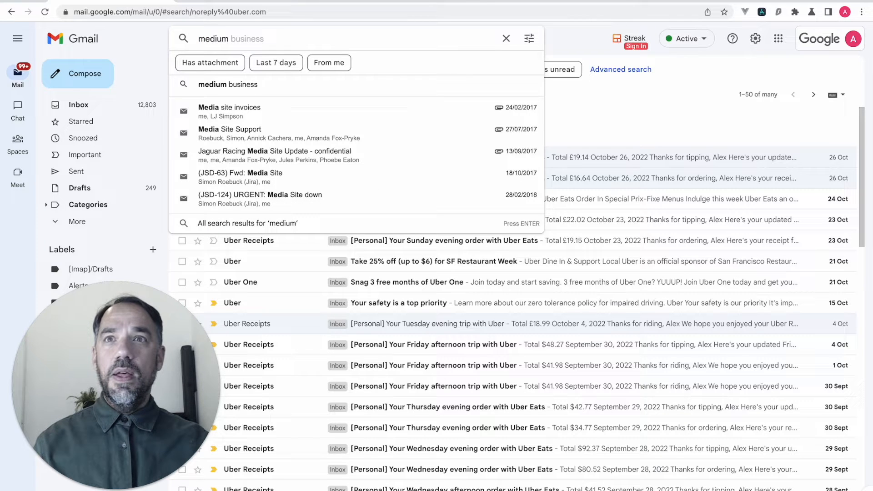
key("BackSpace")
key("BackSpace")
key("BackSpace")
key("BackSpace")
key("BackSpace")
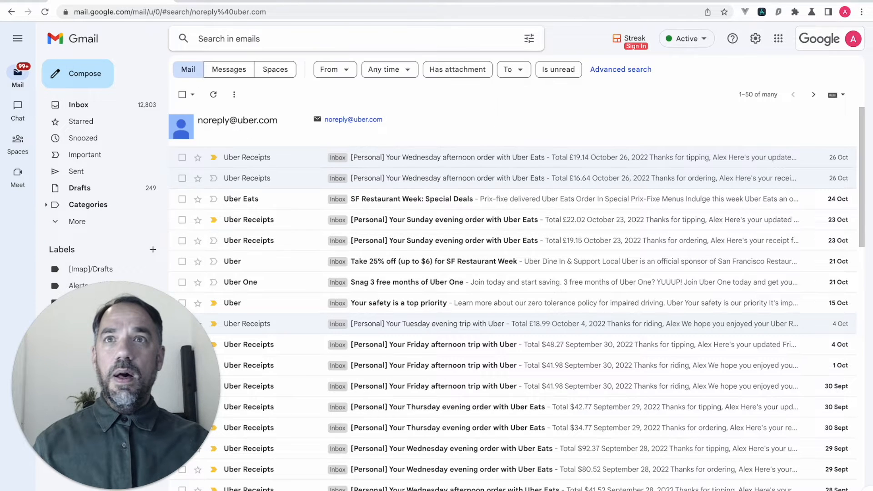
type("jira")
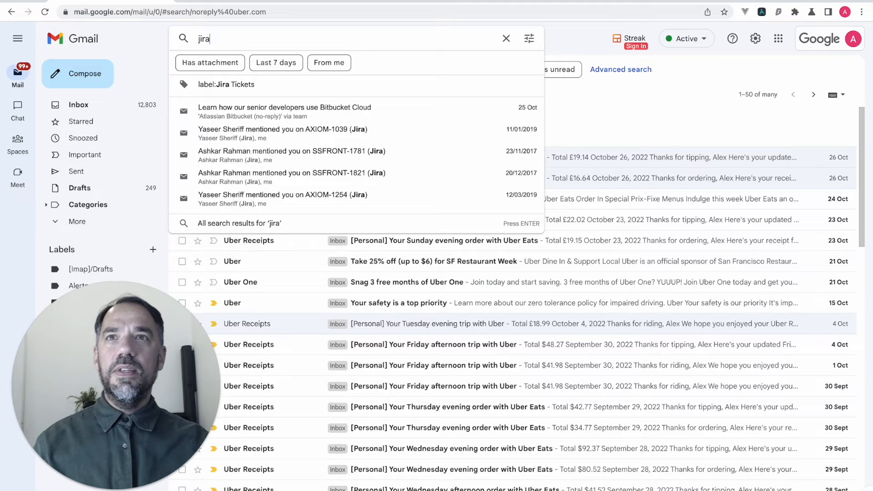
key("Return")
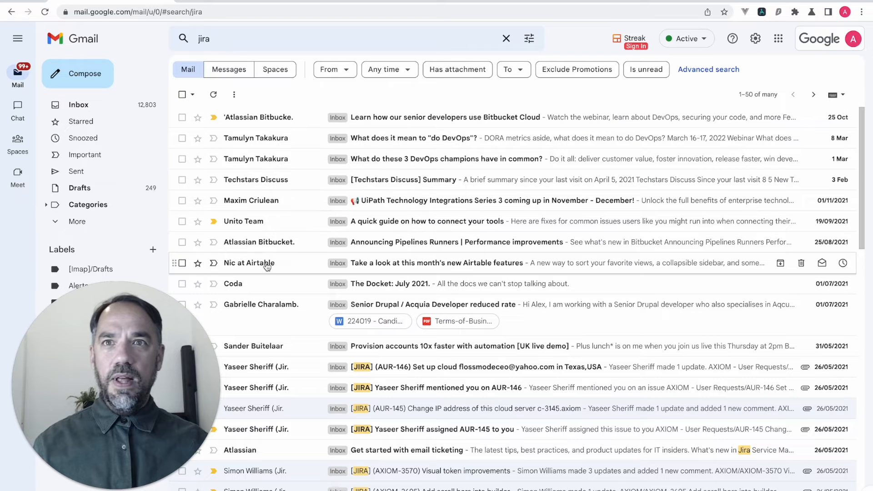
- Search Gmail for airtable and copy the query before reopening the bot builder
triple_click(258, 39)
type("airtable")
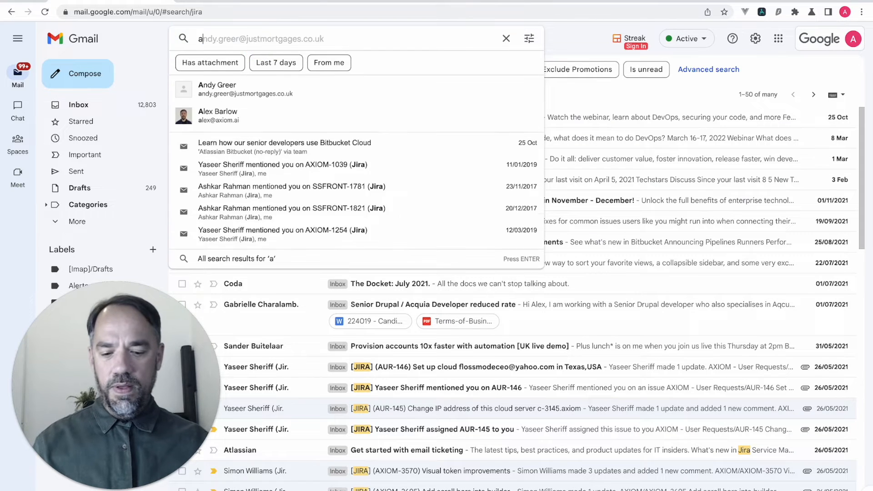
key("Return")
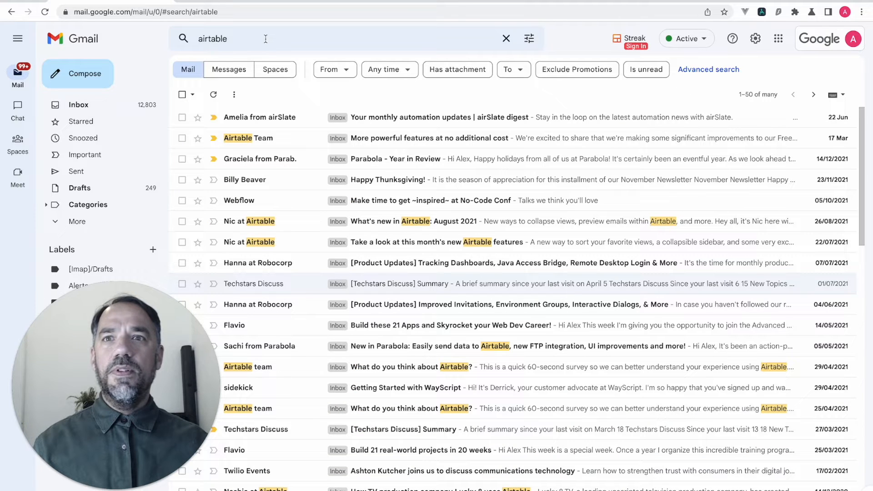
triple_click(265, 39)
key("ctrl+c")
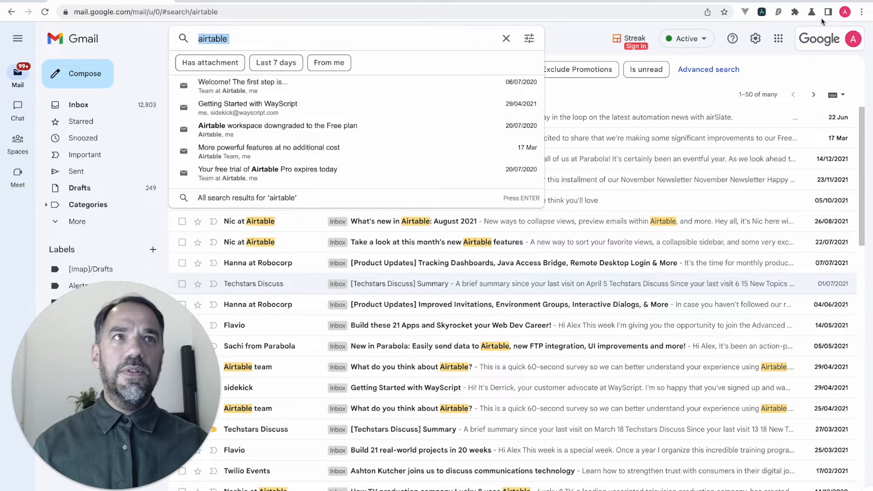
left_click(766, 13)
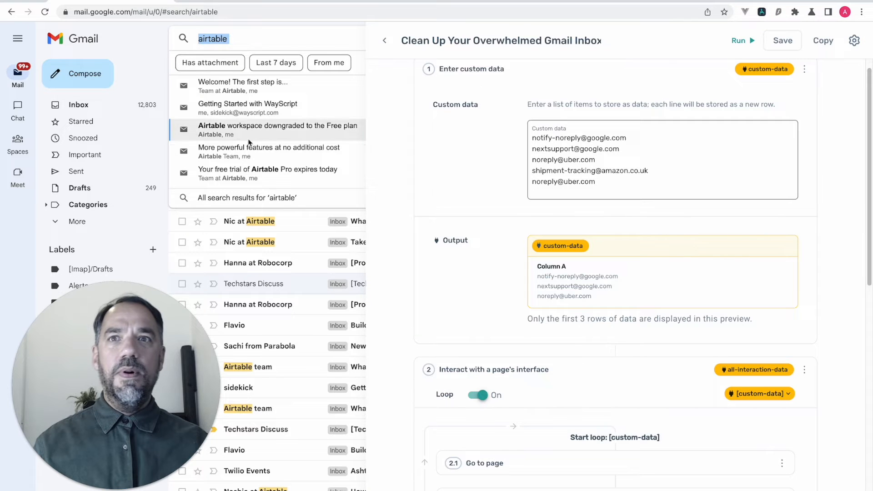
- Paste airtable on a new line at the end of the custom data list
left_click(612, 191)
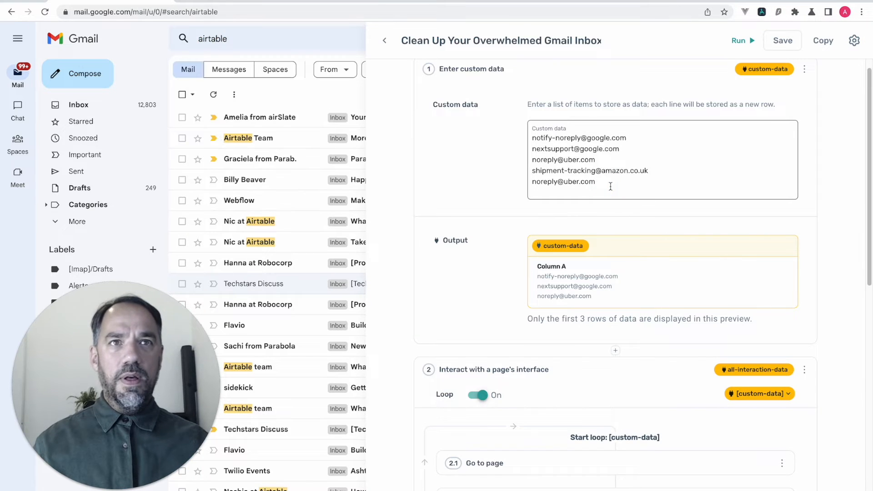
key("Return")
key("ctrl+v")
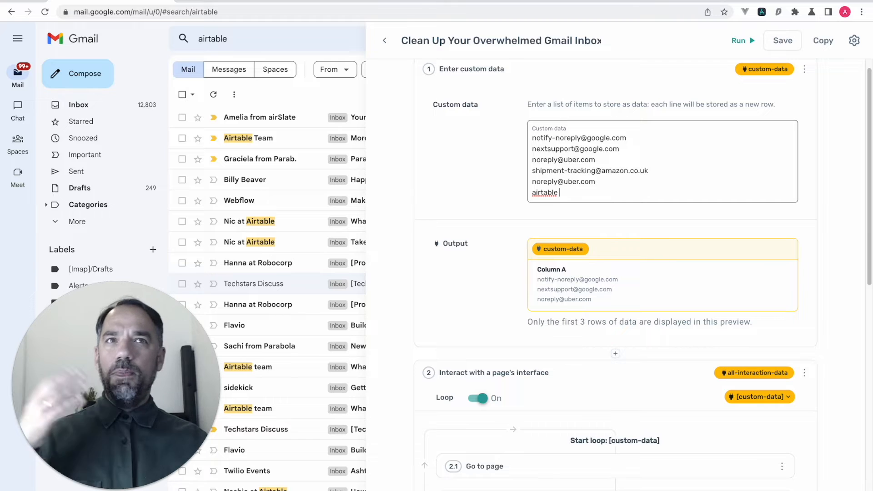
scroll(593, 232, "down", 1)
scroll(593, 228, "down", 2)
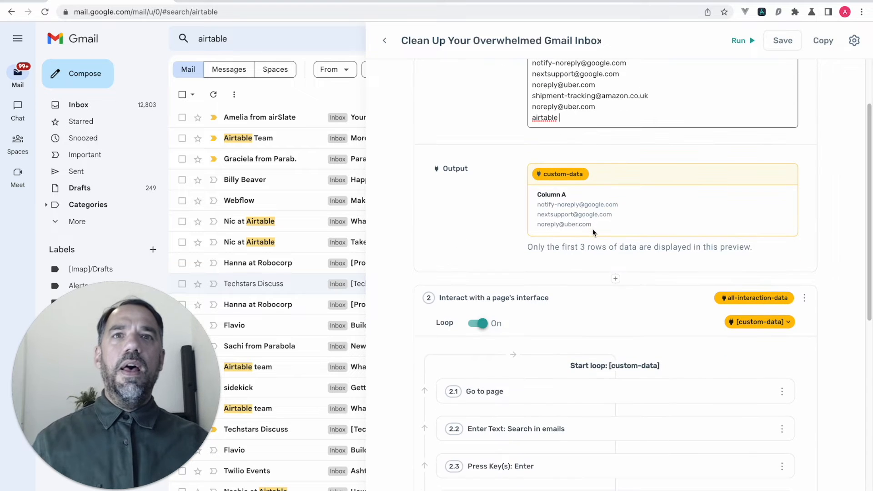
scroll(487, 158, "up", 2)
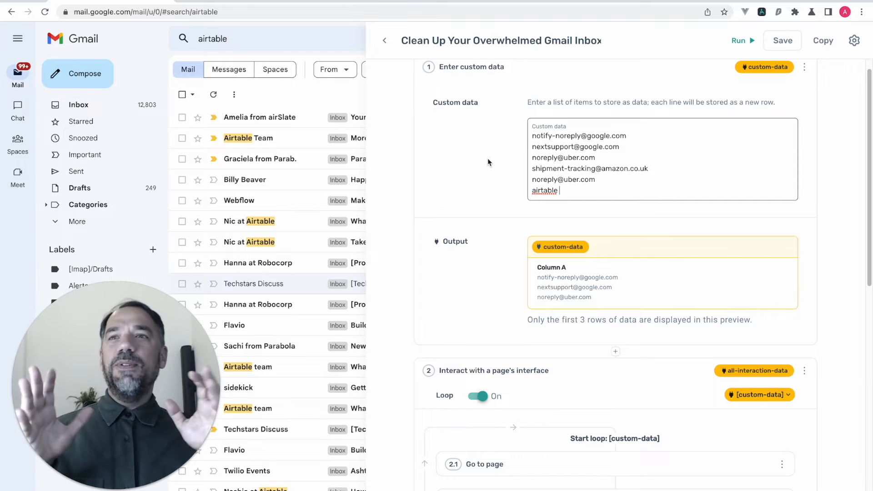
scroll(495, 259, "down", 5)
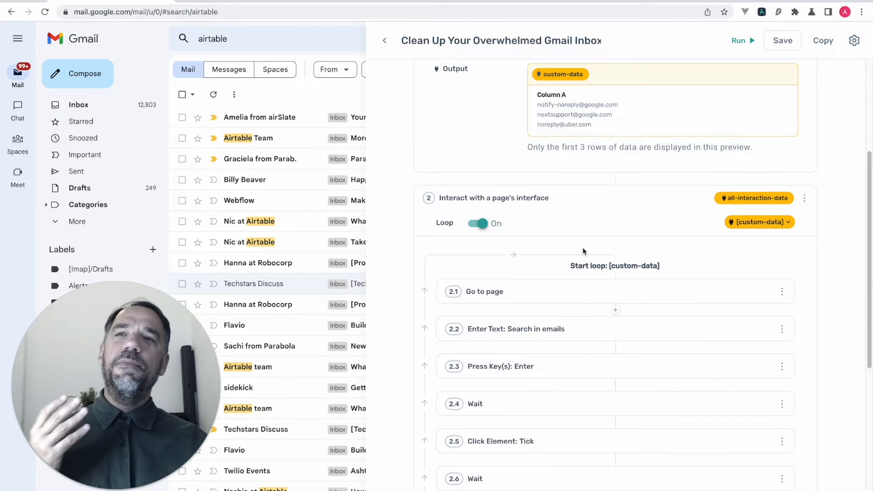
- Re-select Gmail's search box as the target field of the search-in-emails step
left_click(558, 301)
scroll(600, 245, "up", 2)
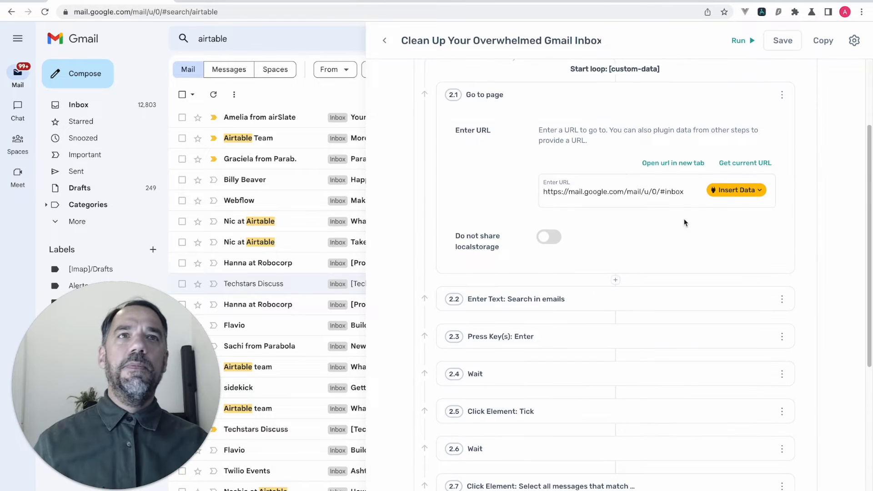
left_click(593, 299)
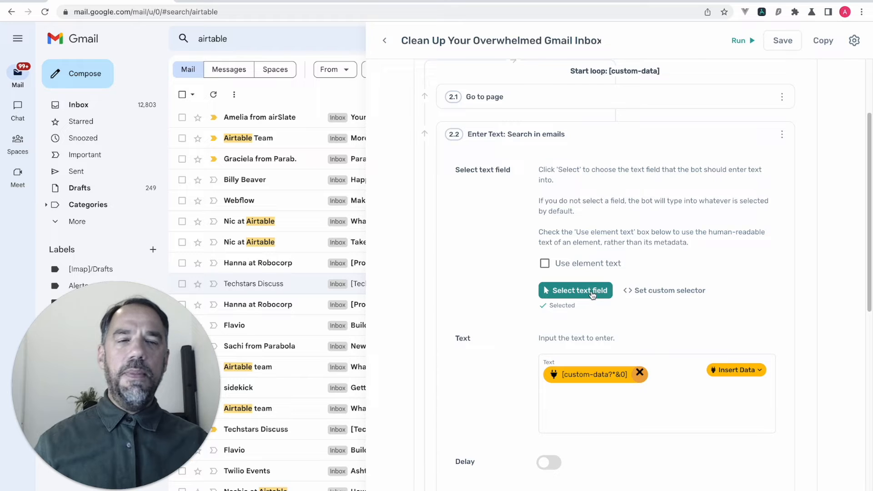
left_click(593, 292)
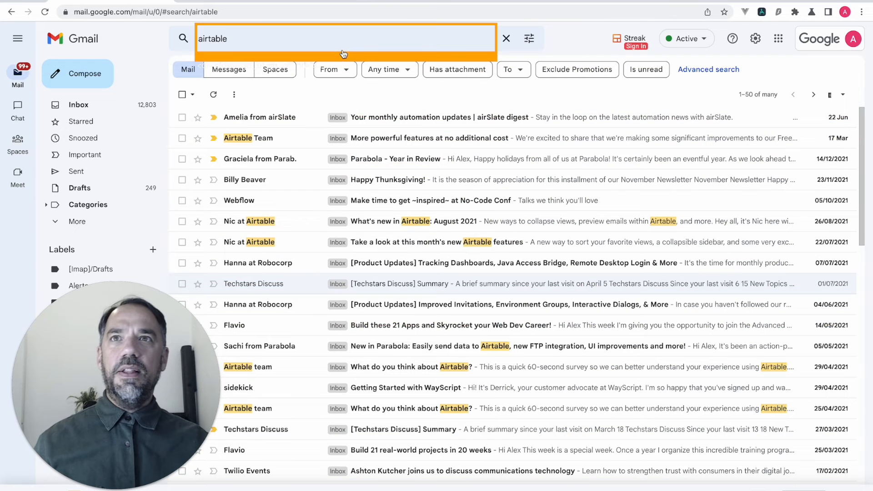
left_click(205, 47)
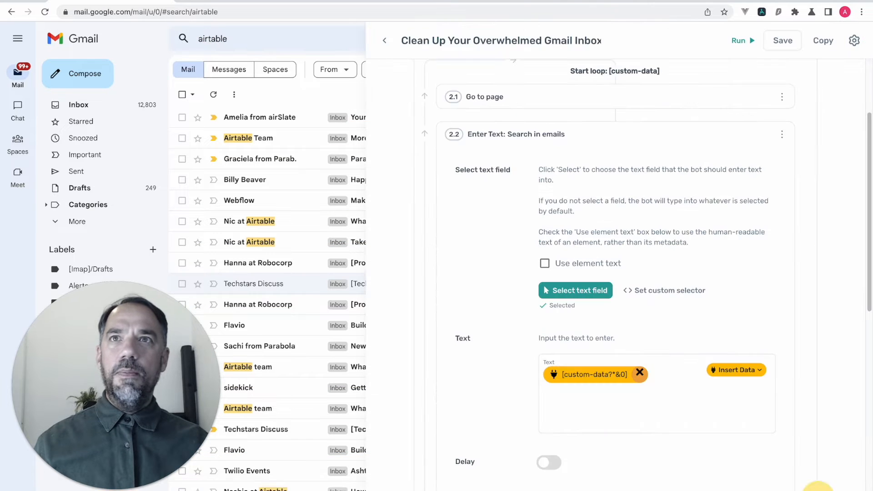
- Replace the step's text with the looping custom data Column A, then collapse the step
left_click(639, 373)
scroll(622, 377, "up", 3)
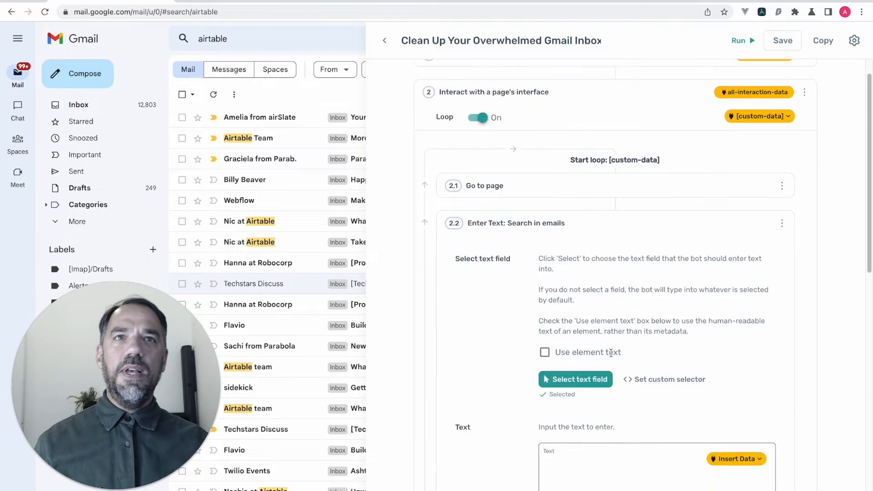
scroll(610, 353, "down", 6)
left_click(737, 183)
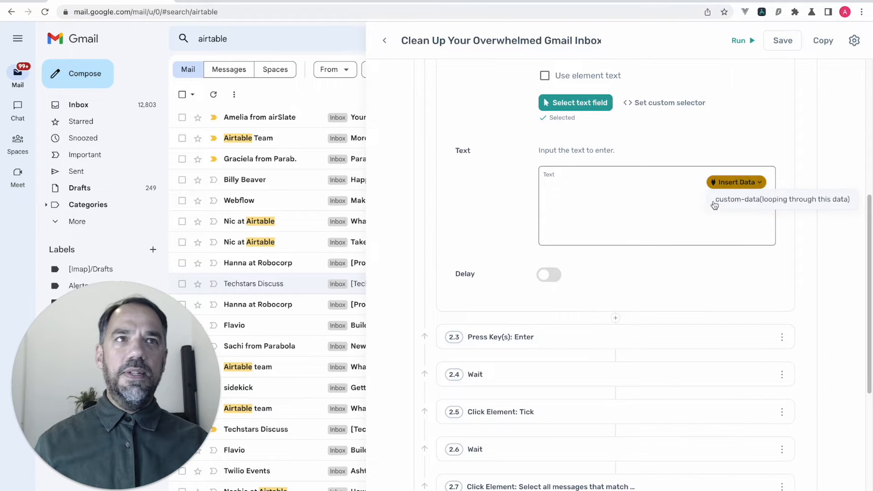
left_click(728, 203)
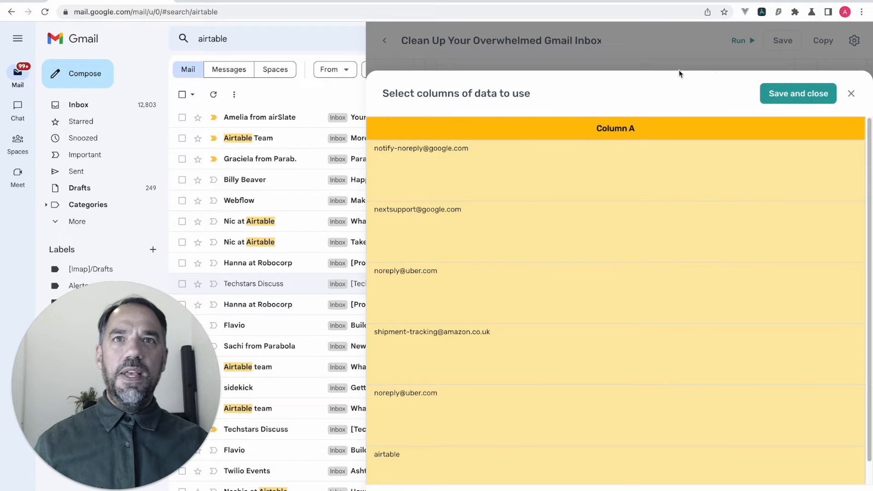
left_click(774, 91)
scroll(634, 217, "up", 4)
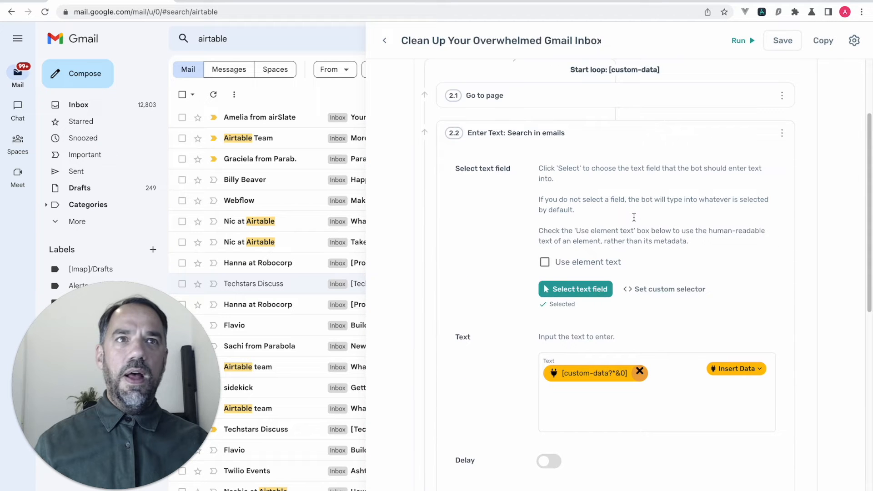
left_click(610, 142)
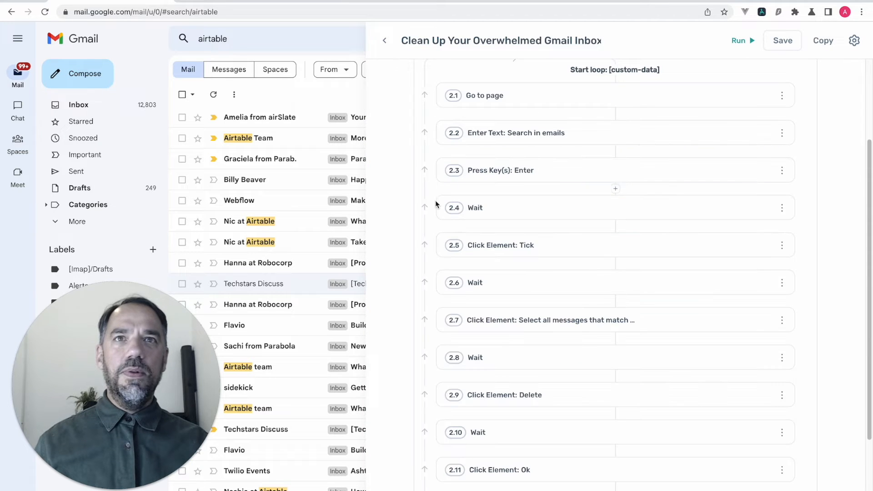
- Recheck step 2.2, cancel adding a sub step, and hide the Axiom panel
scroll(427, 148, "up", 3)
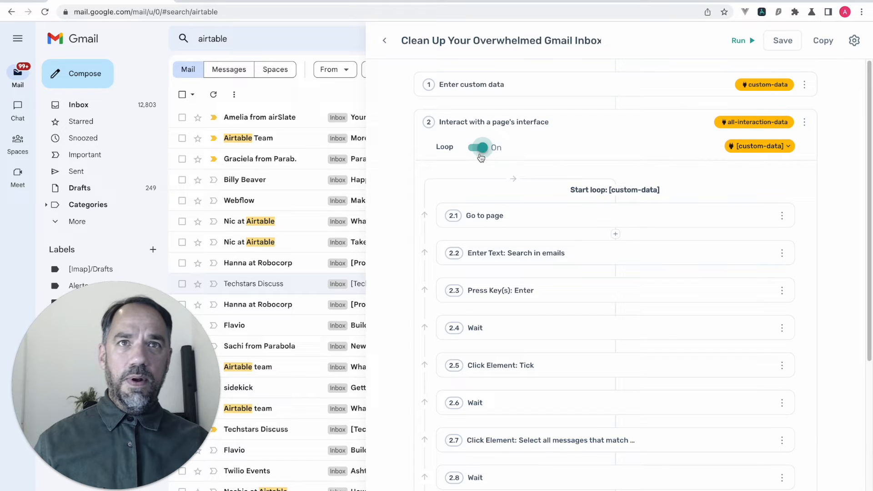
left_click(593, 256)
left_click(593, 255)
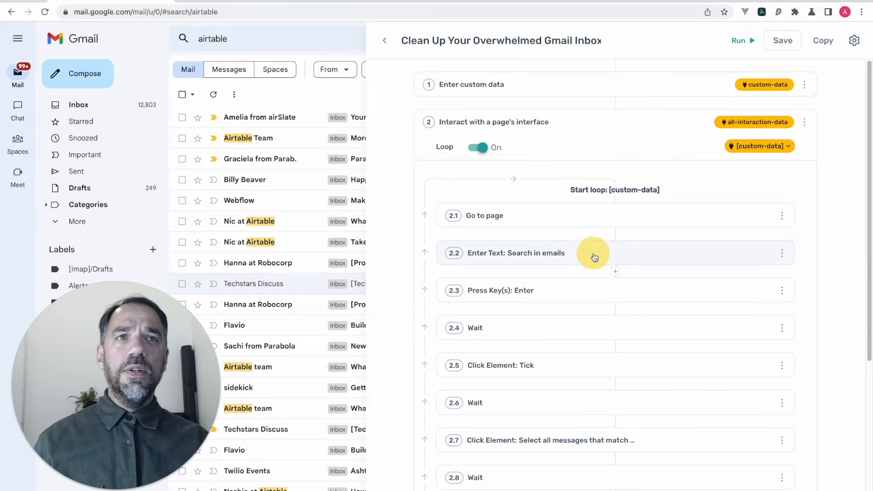
left_click(615, 271)
left_click(848, 99)
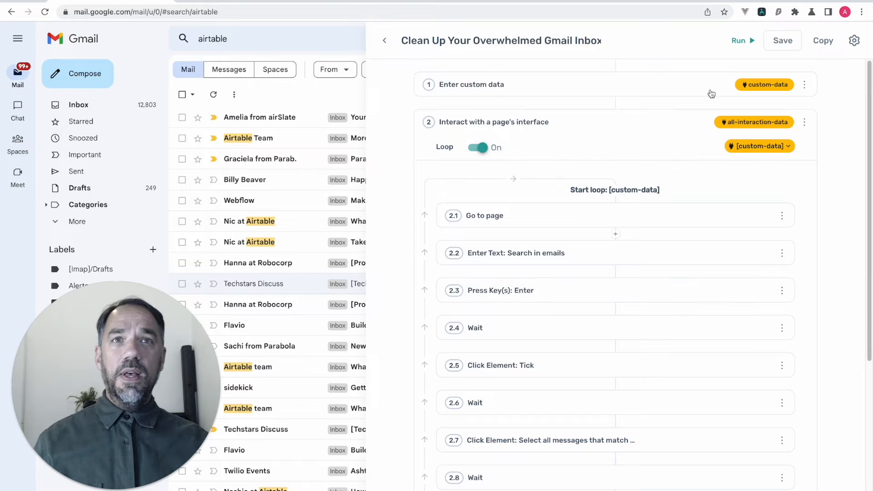
left_click(761, 12)
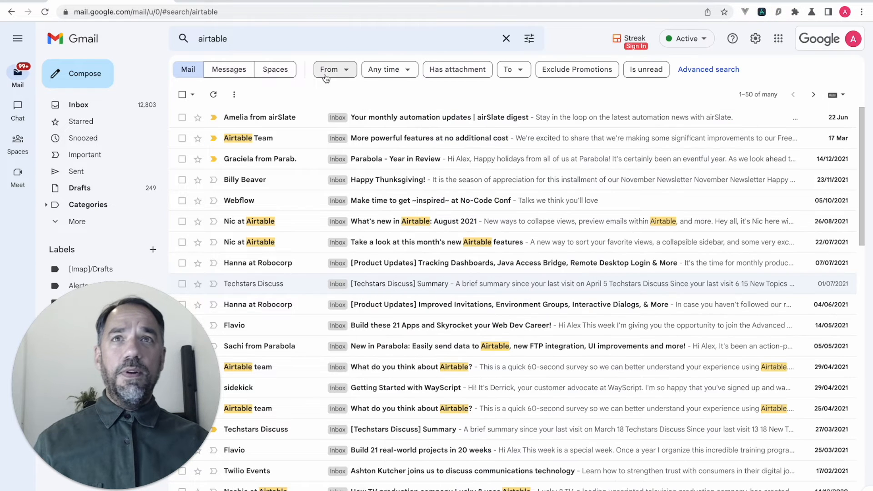
- Resubmit the airtable search in Gmail and reopen the clean-up automation
left_click(266, 40)
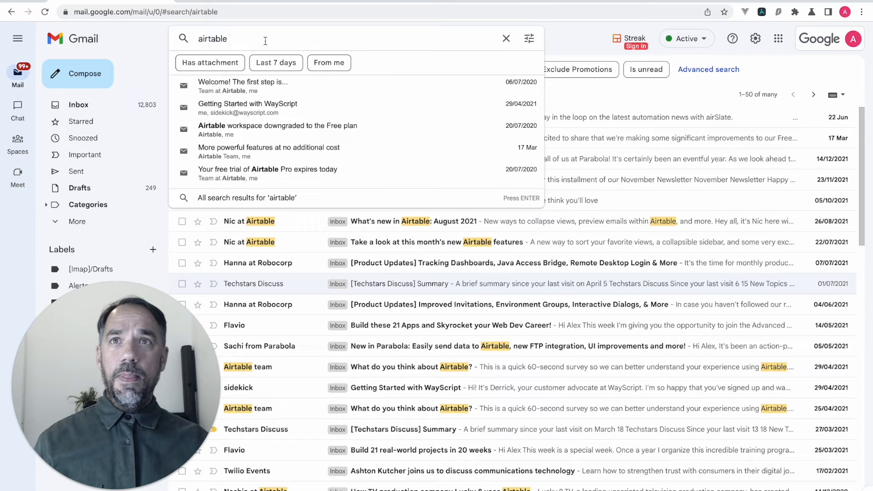
key("Return")
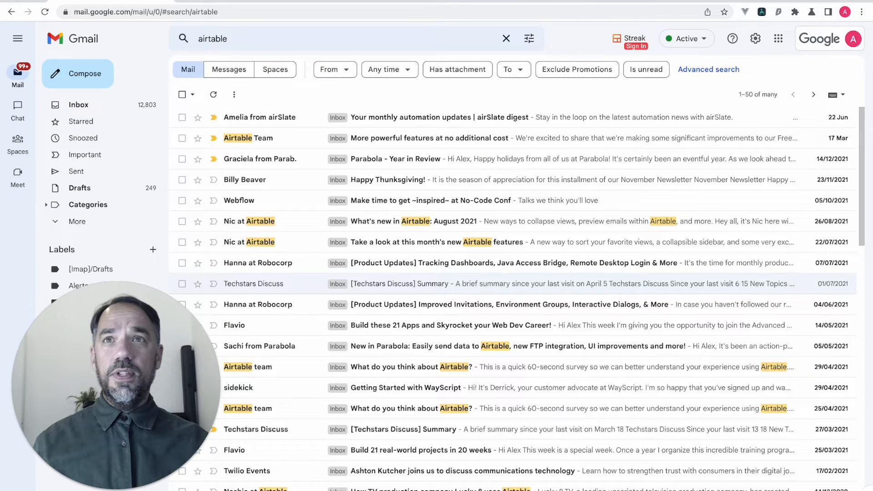
left_click(761, 12)
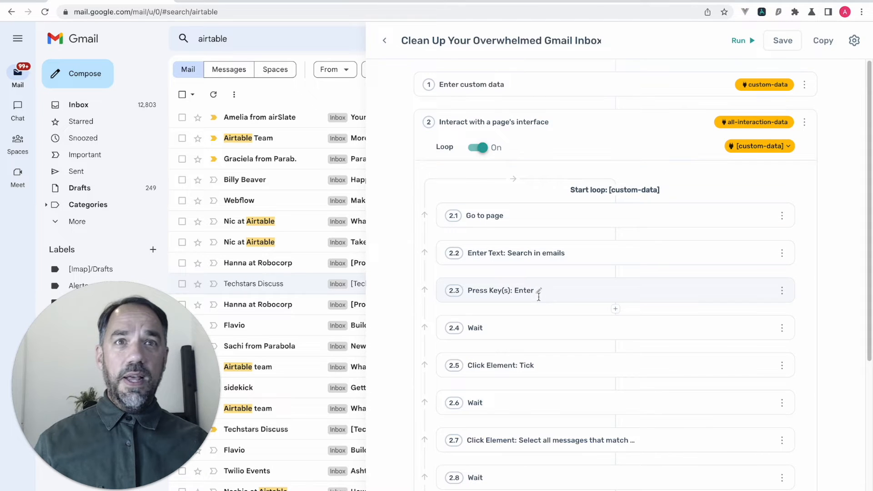
- Re-record step 2.3 Press Key(s) so it captures Enter, then collapse it
left_click(576, 297)
scroll(568, 318, "down", 4)
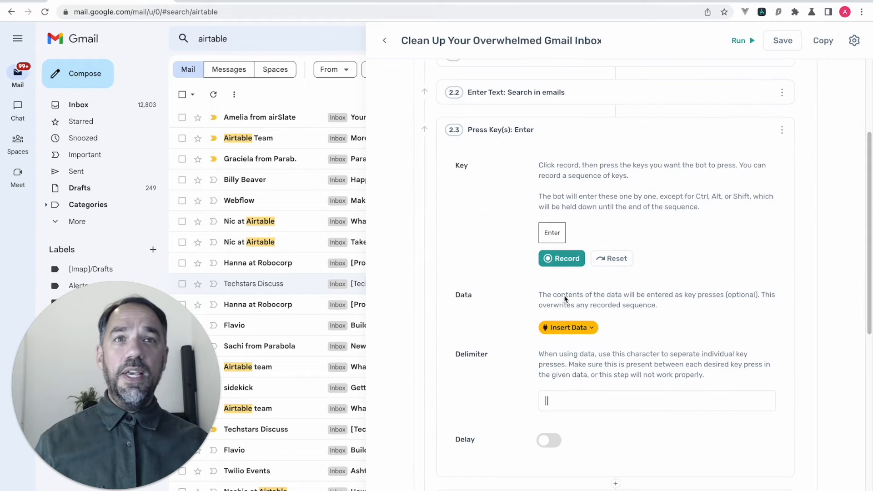
left_click(563, 259)
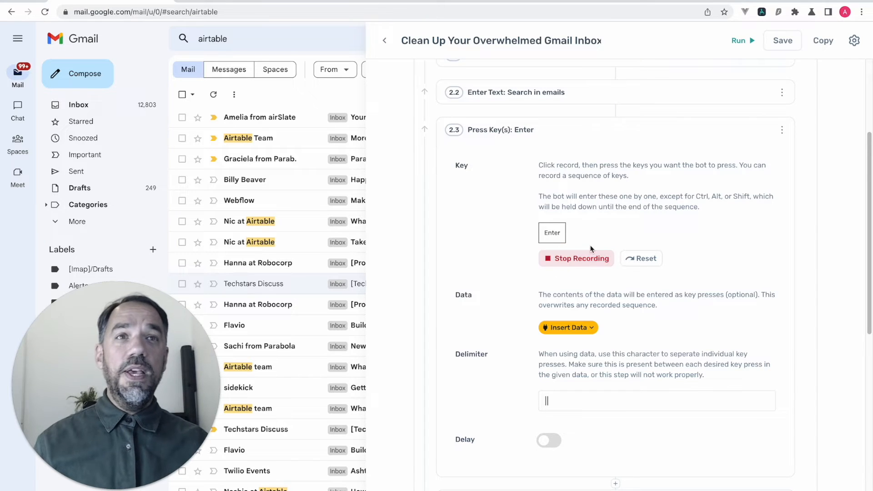
left_click(632, 260)
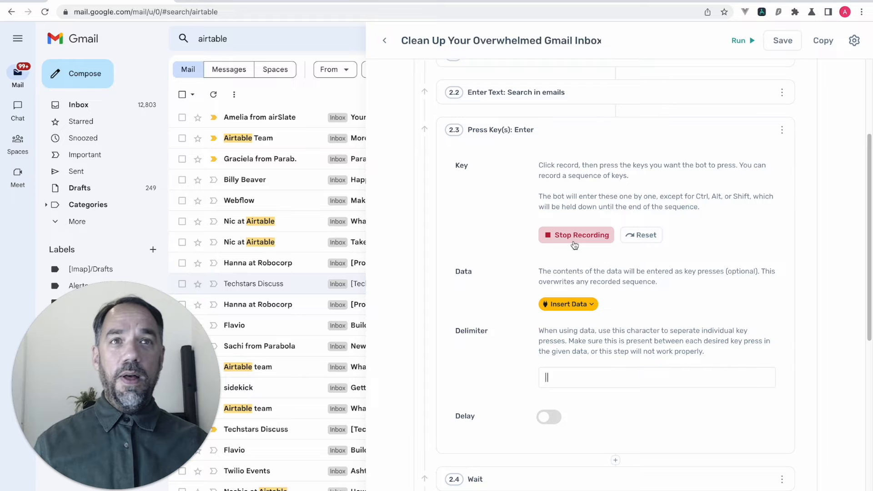
key("Return")
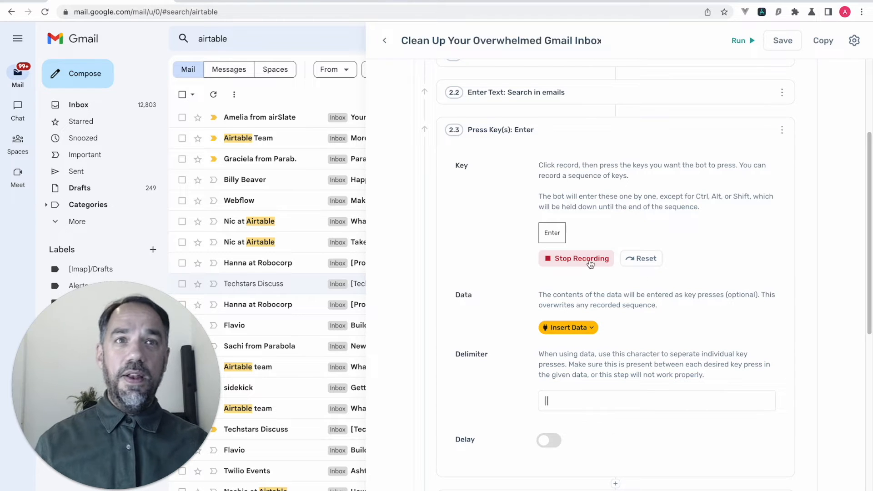
left_click(588, 257)
left_click(580, 131)
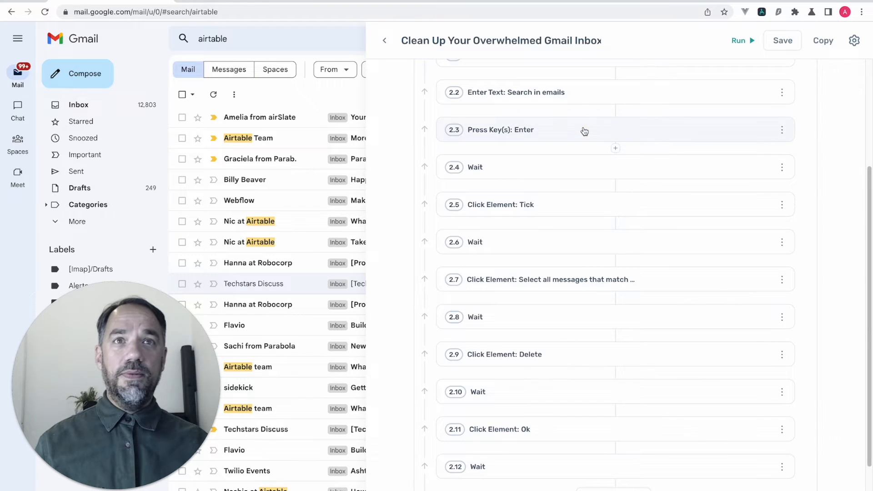
scroll(550, 195, "up", 1)
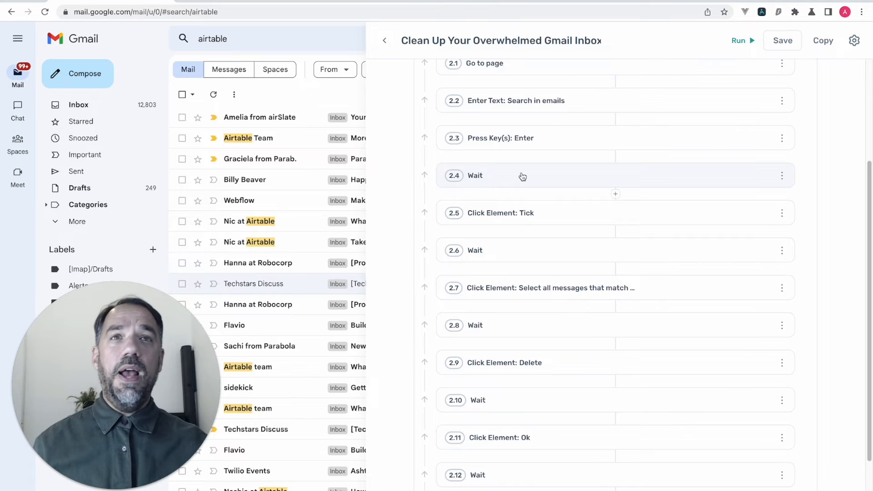
- Check the 1500 ms Wait step and the Tick click step, then hide the Axiom panel
left_click(503, 260)
left_click(518, 262)
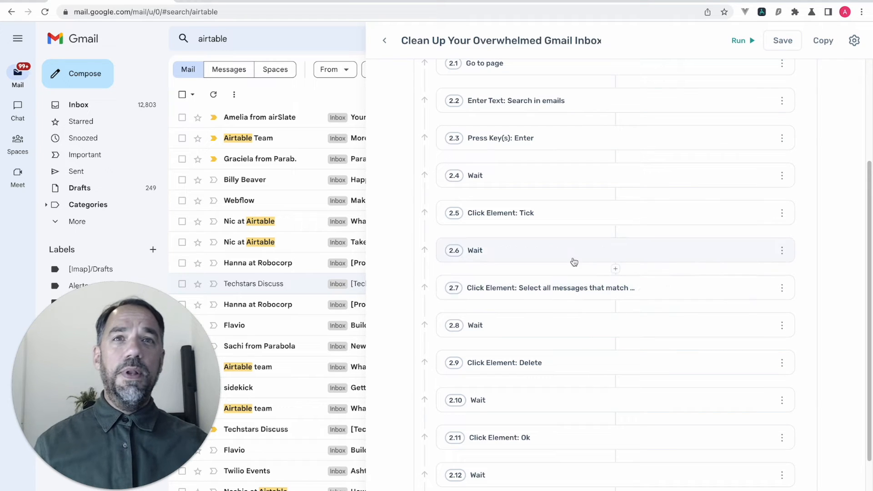
left_click(547, 227)
left_click(559, 225)
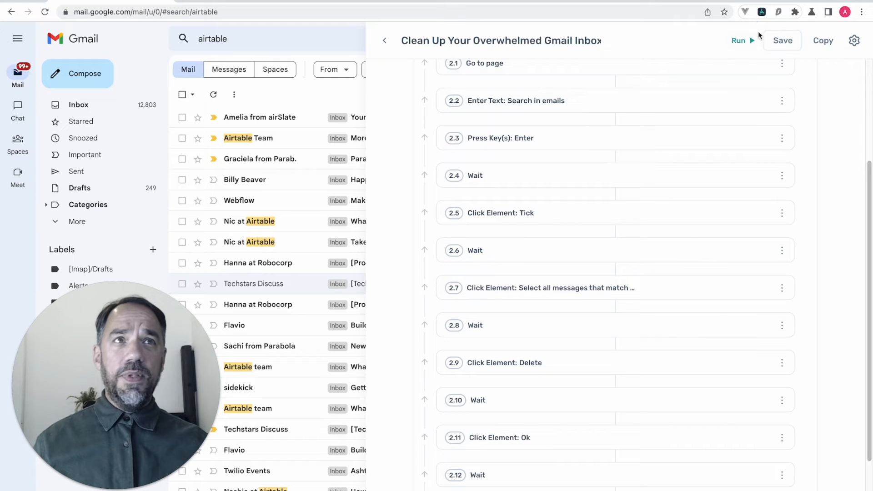
left_click(762, 12)
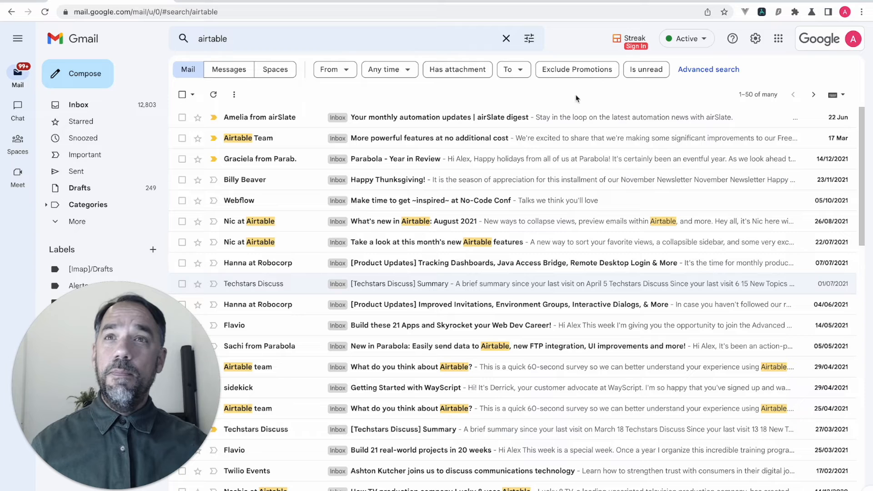
- Re-pick step 2.5's click target as Gmail's select-all checkbox and confirm it, ticking every result
left_click(763, 12)
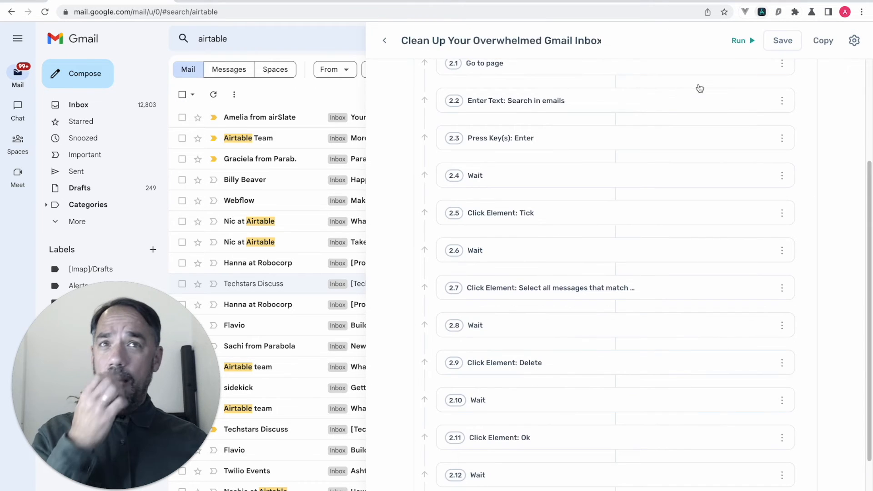
left_click(182, 95)
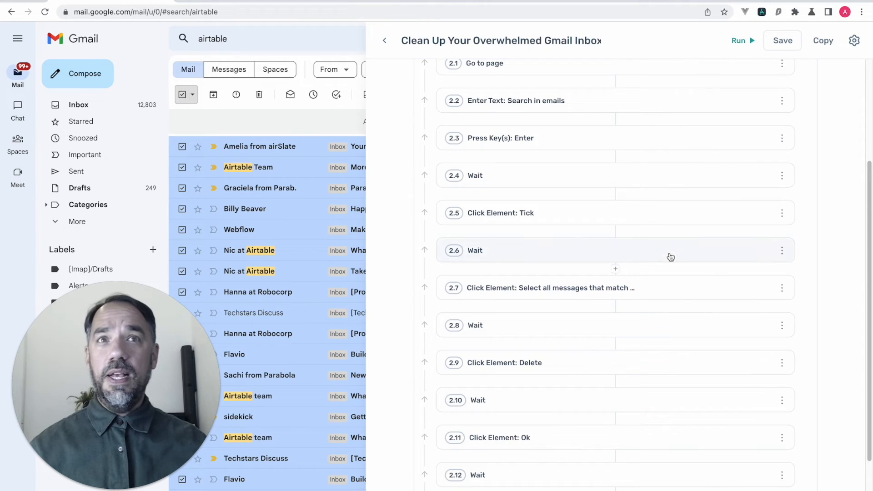
left_click(621, 228)
left_click(630, 223)
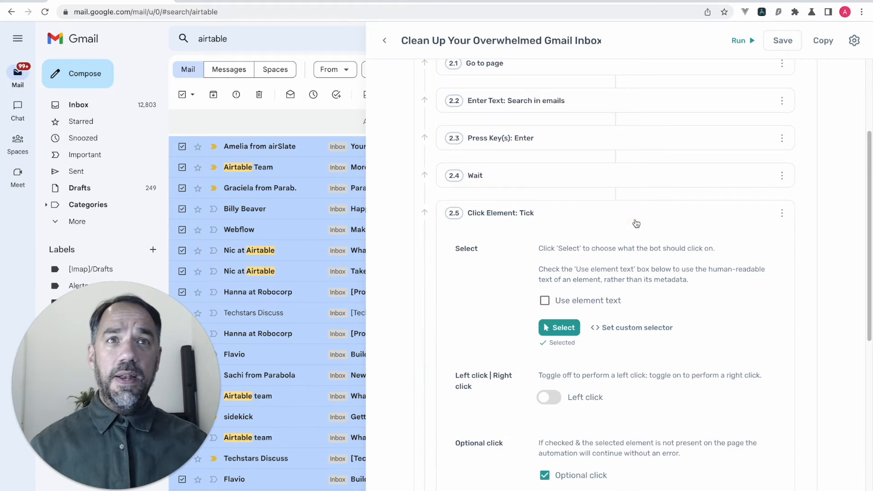
left_click(564, 326)
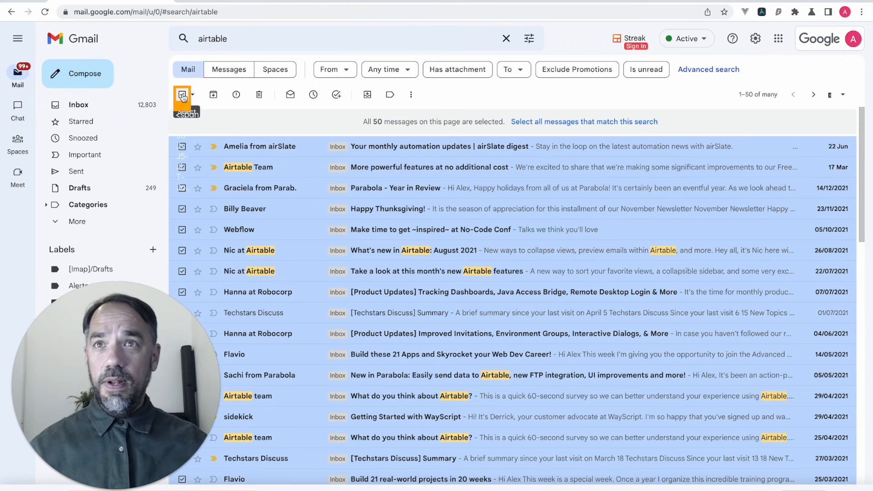
left_click(184, 95)
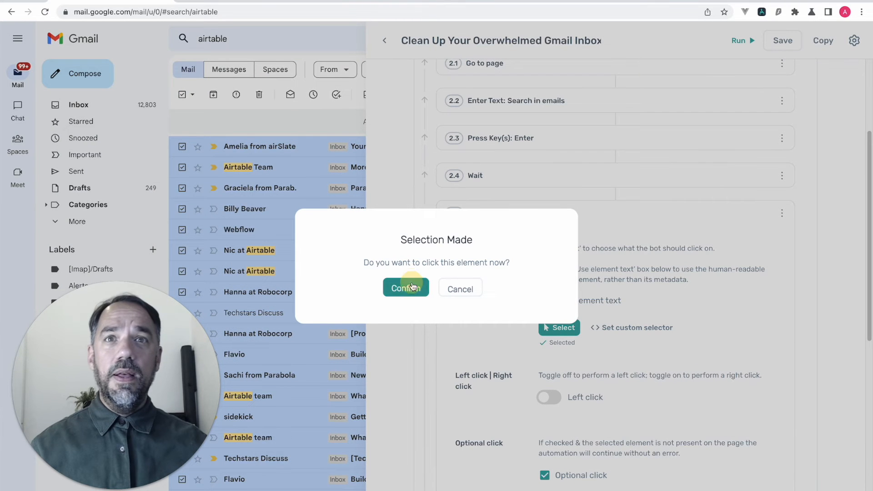
left_click(400, 285)
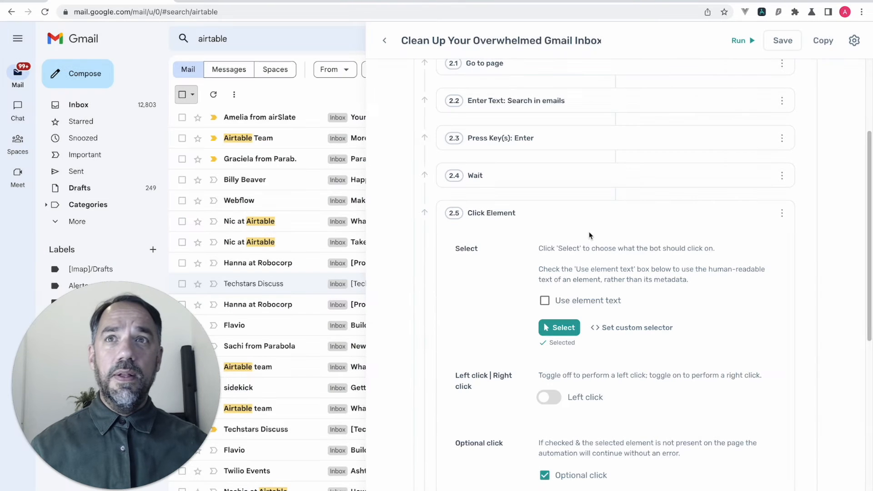
left_click(181, 96)
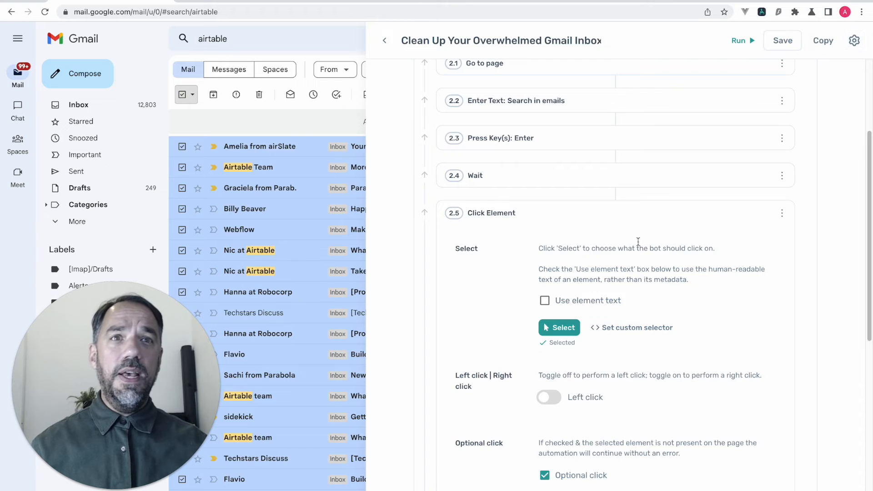
left_click(639, 221)
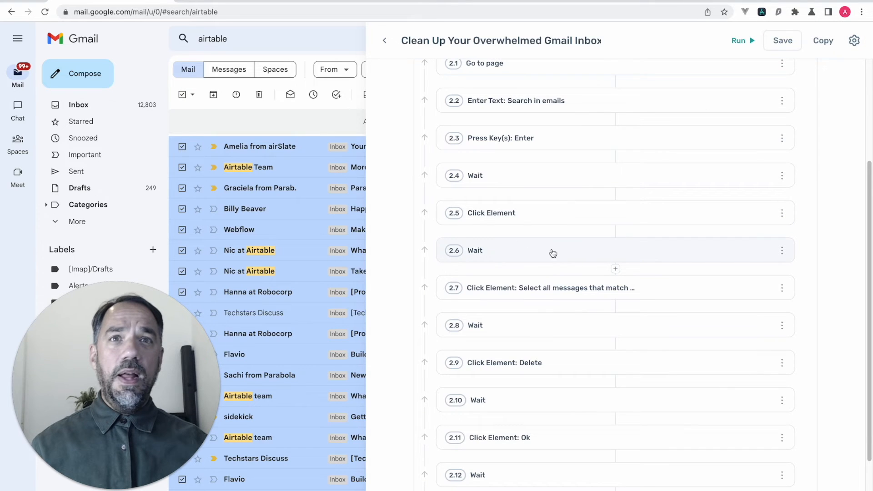
- Target step 2.7 at 'Select all messages that match this search', confirm, and close Axiom
left_click(677, 293)
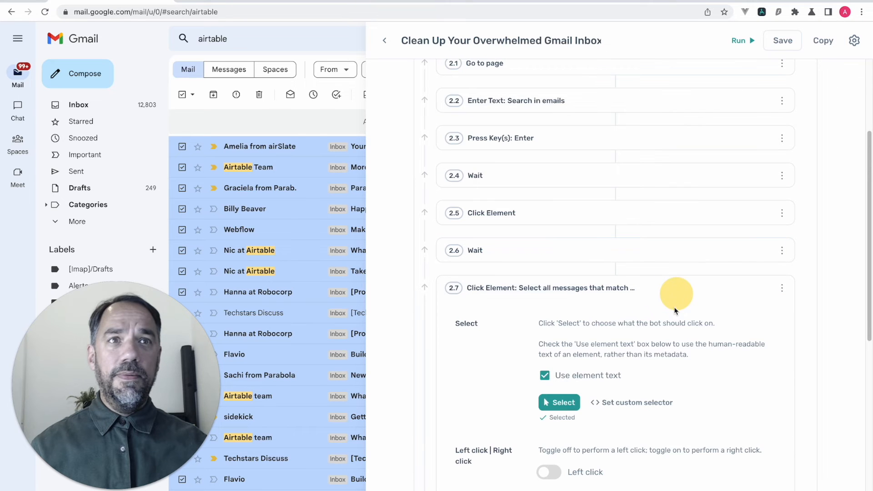
left_click(576, 397)
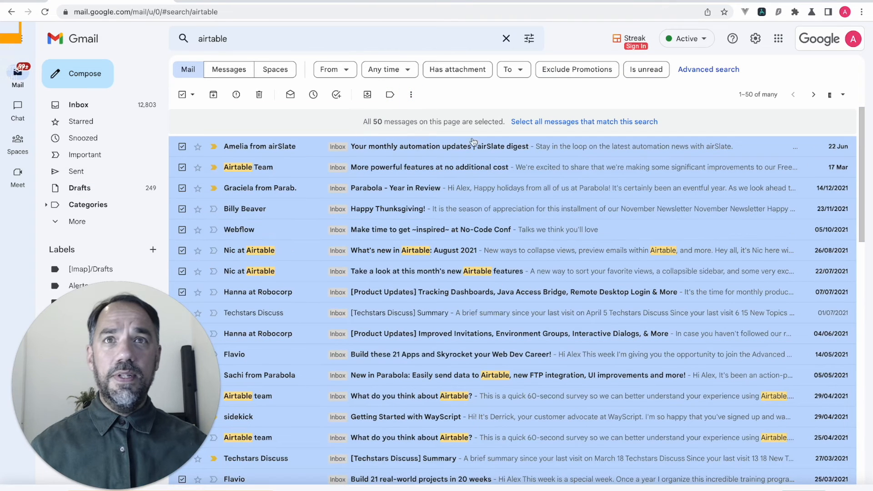
left_click(593, 131)
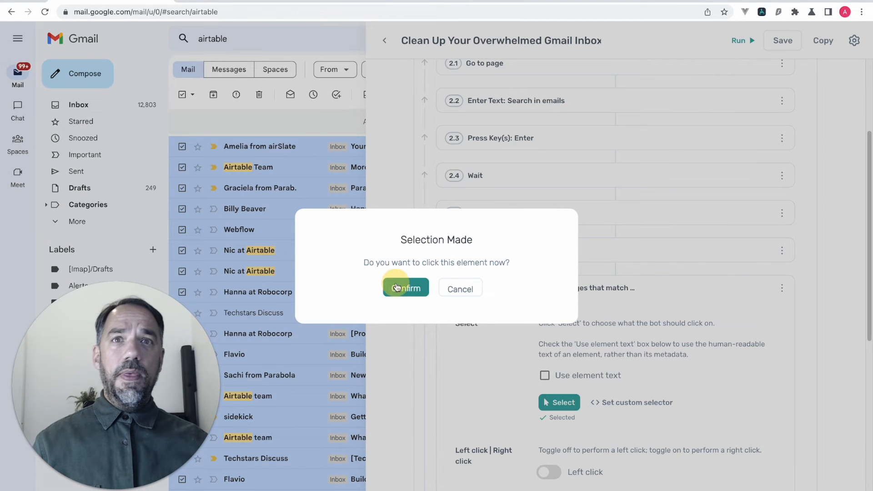
left_click(460, 287)
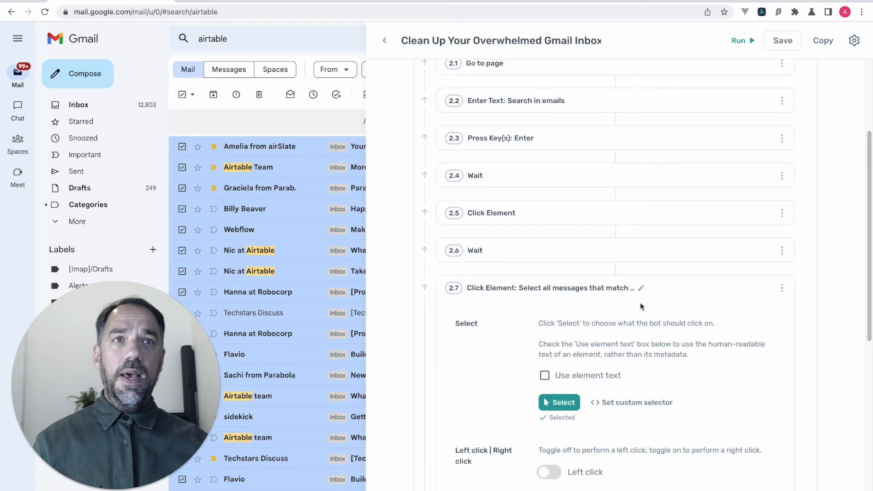
left_click(686, 291)
left_click(764, 12)
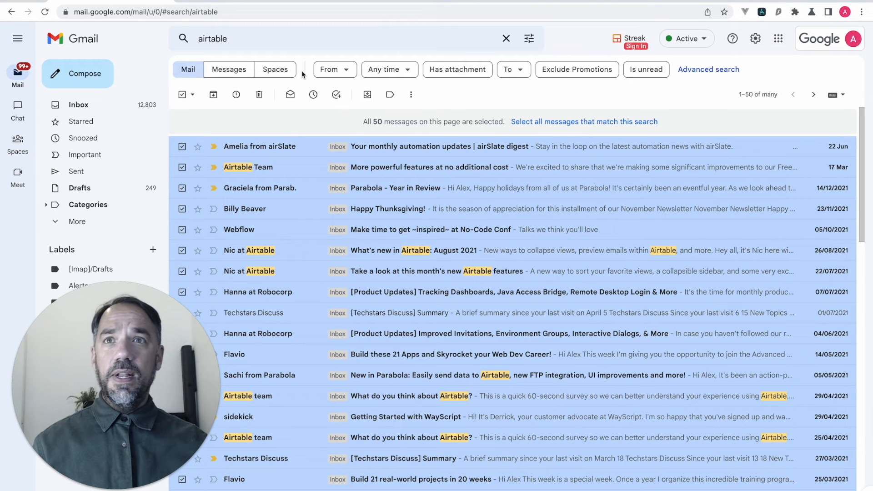
- Search Gmail for the nonsense text 'sdasdasdadsa' to get an empty result
left_click(271, 45)
double_click(242, 42)
type("sdasdasdadsa")
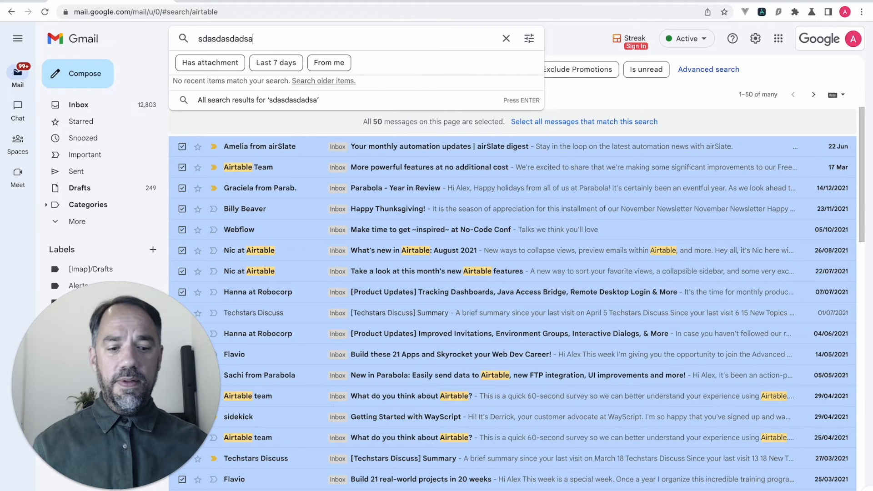
key("Return")
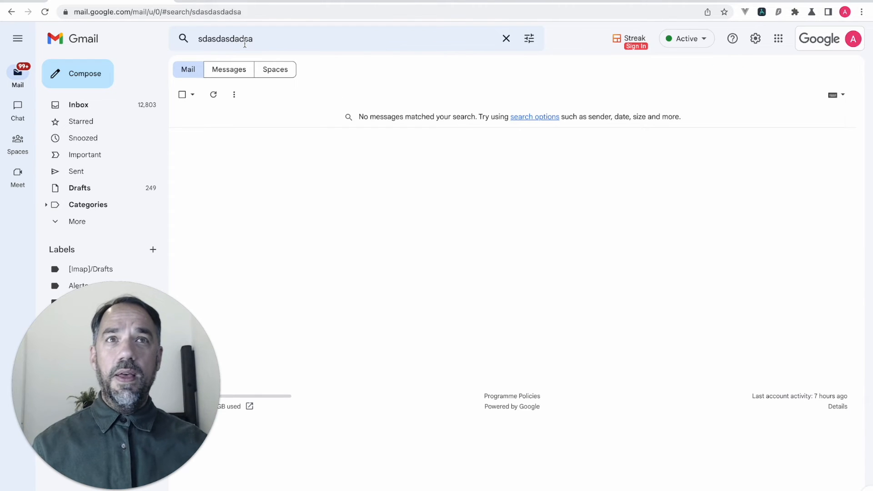
left_click(287, 35)
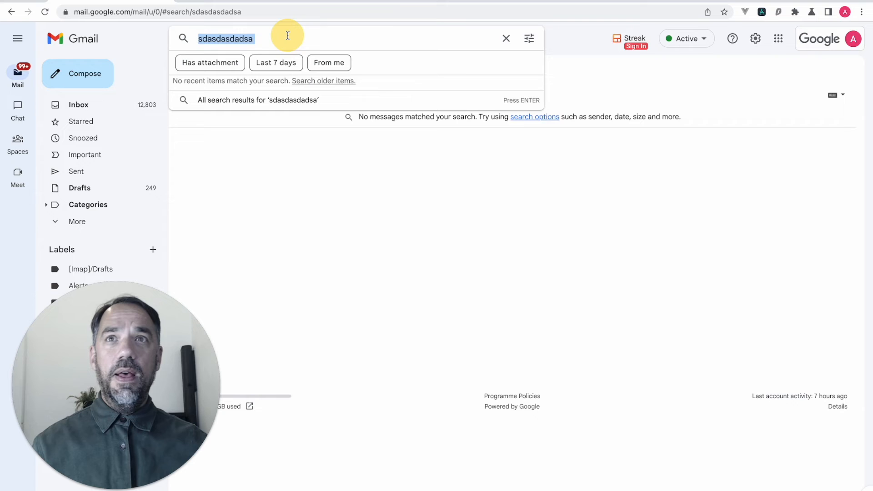
- Review step 2.7's optional click setting in Axiom, then close the panel
left_click(763, 12)
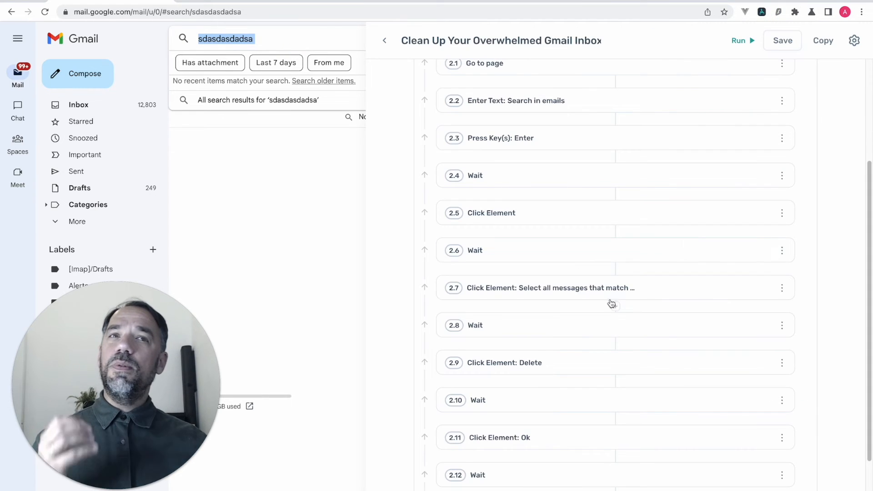
left_click(662, 297)
left_click(659, 296)
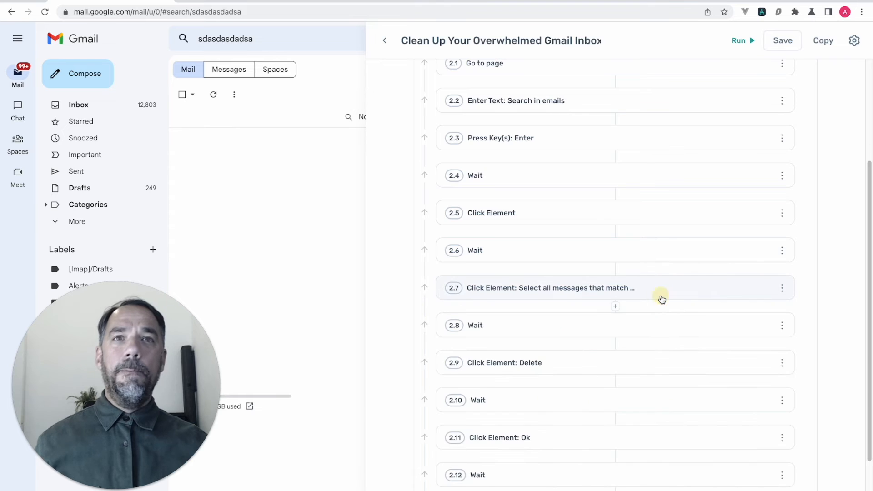
scroll(656, 301, "down", 1)
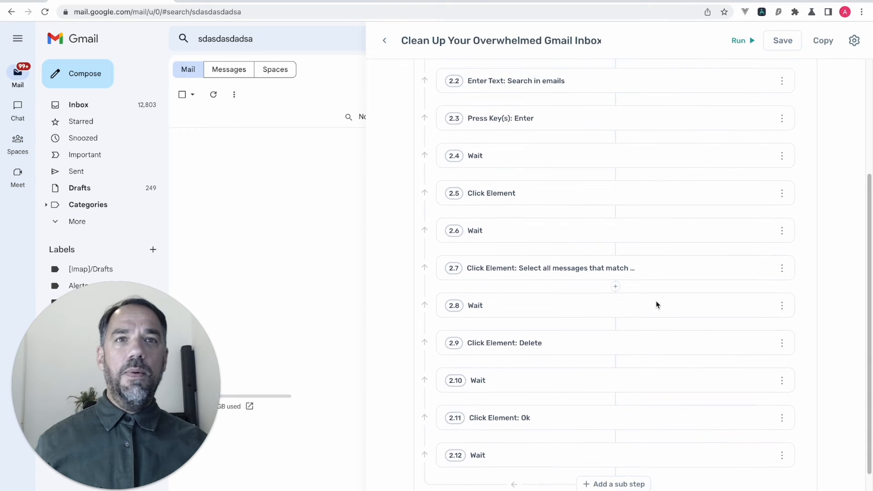
left_click(657, 276)
scroll(617, 361, "down", 3)
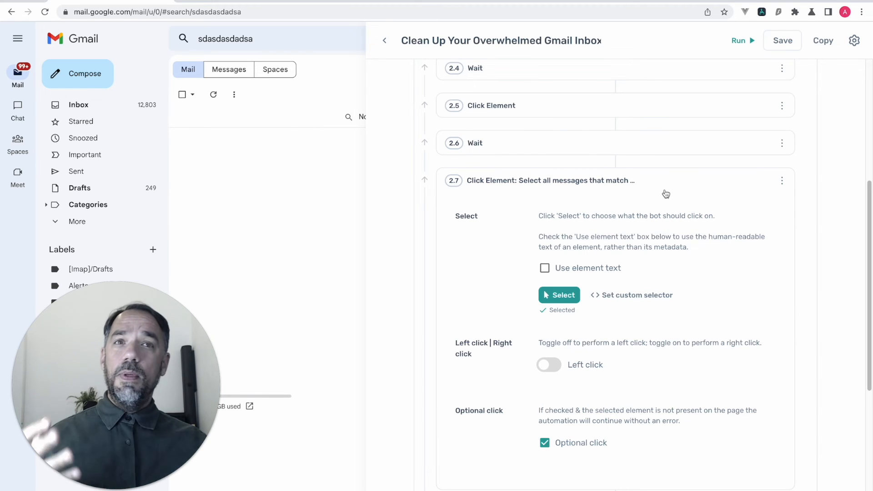
left_click(678, 181)
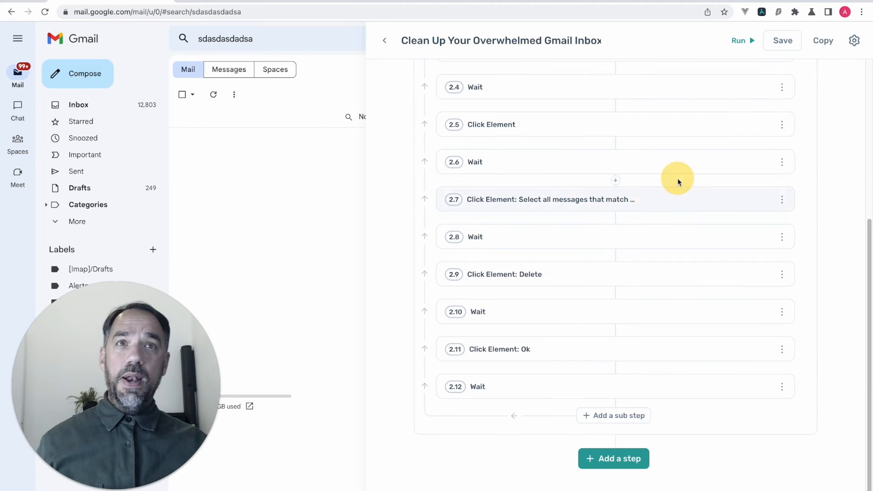
left_click(761, 13)
- Replace the query with 'amazon' and run the search
left_click(251, 40)
double_click(251, 40)
type("amazon")
key("Return")
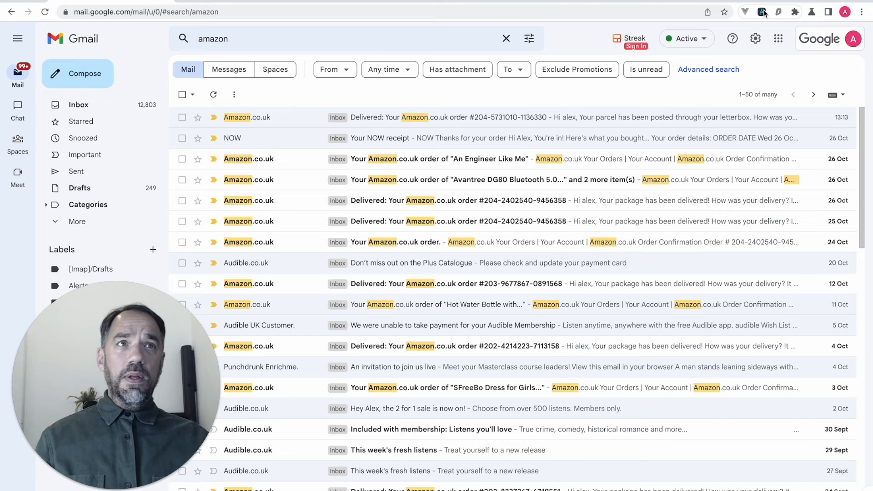
- Select every matching amazon message, delete them, and reopen the Axiom step list
left_click(181, 94)
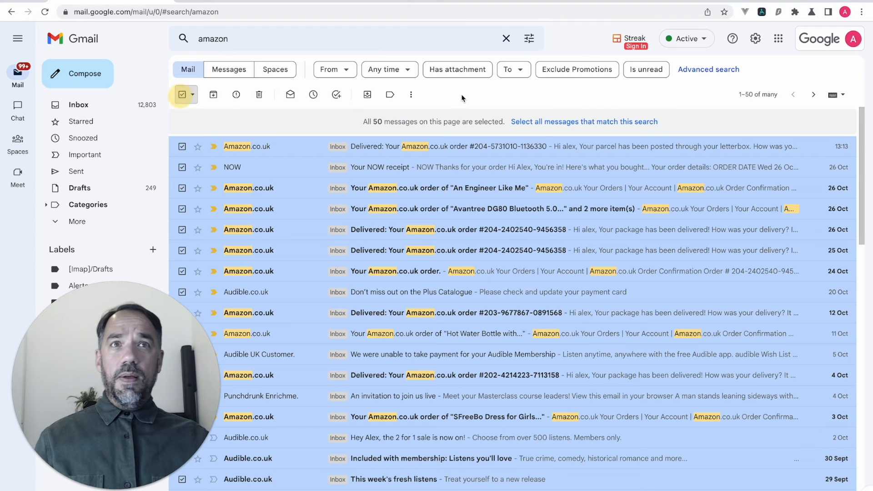
left_click(542, 127)
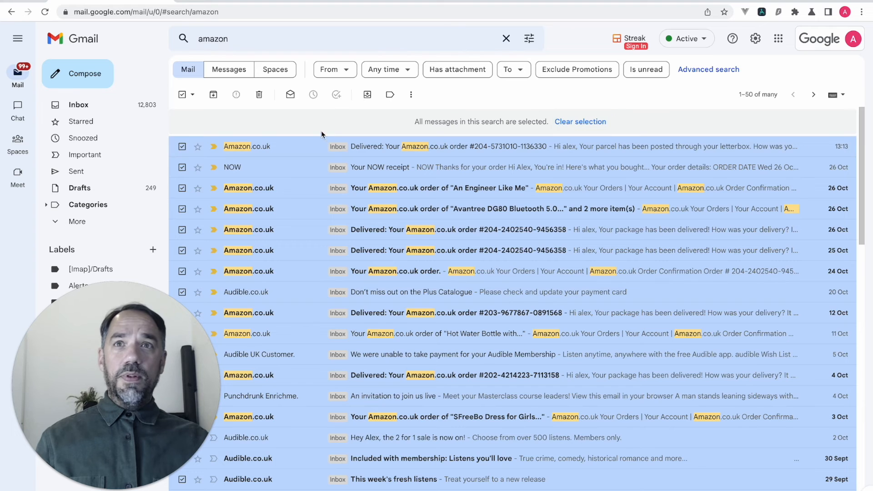
left_click(255, 97)
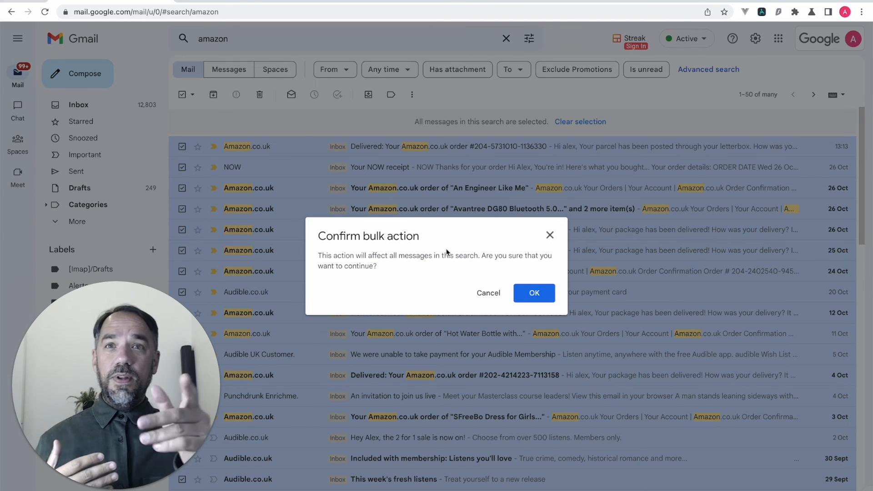
left_click(761, 12)
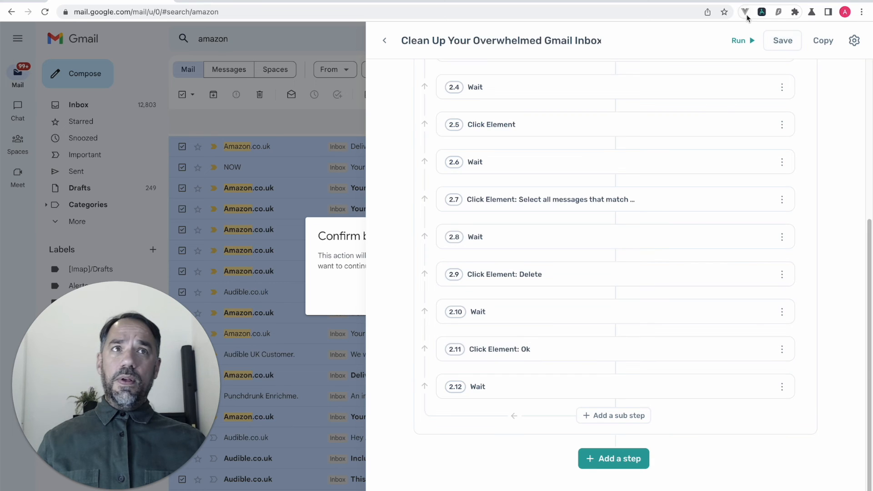
left_click(764, 13)
left_click(764, 13)
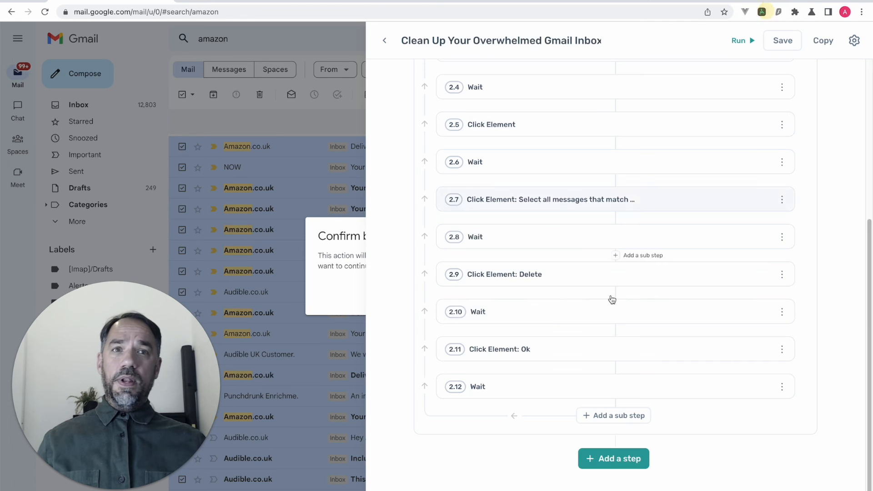
scroll(617, 348, "down", 6)
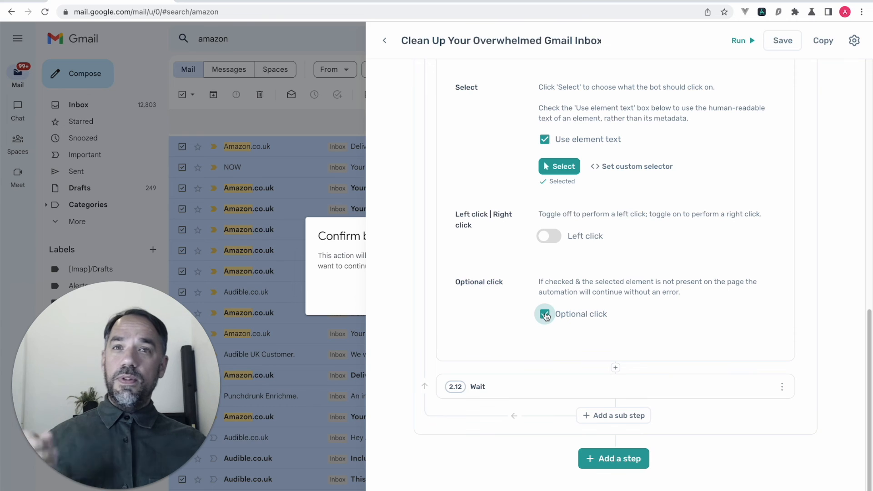
left_click(762, 17)
left_click(762, 17)
scroll(634, 206, "up", 7)
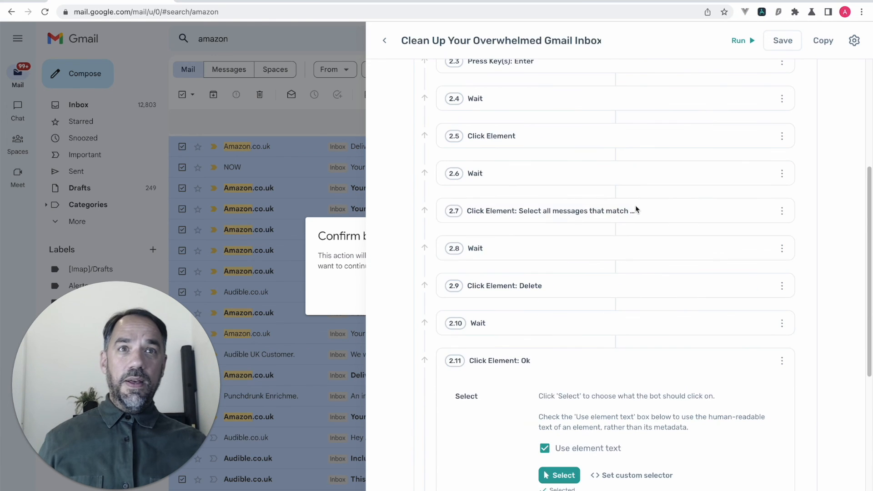
left_click(579, 359)
left_click(579, 359)
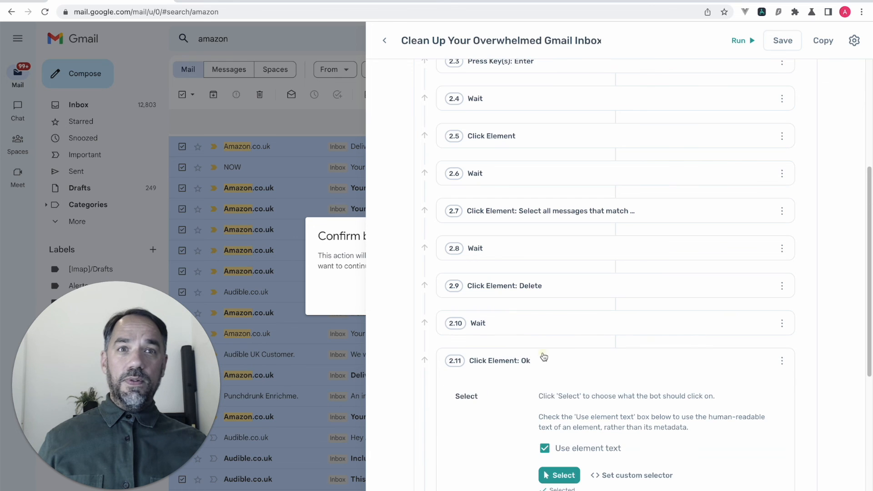
left_click(556, 364)
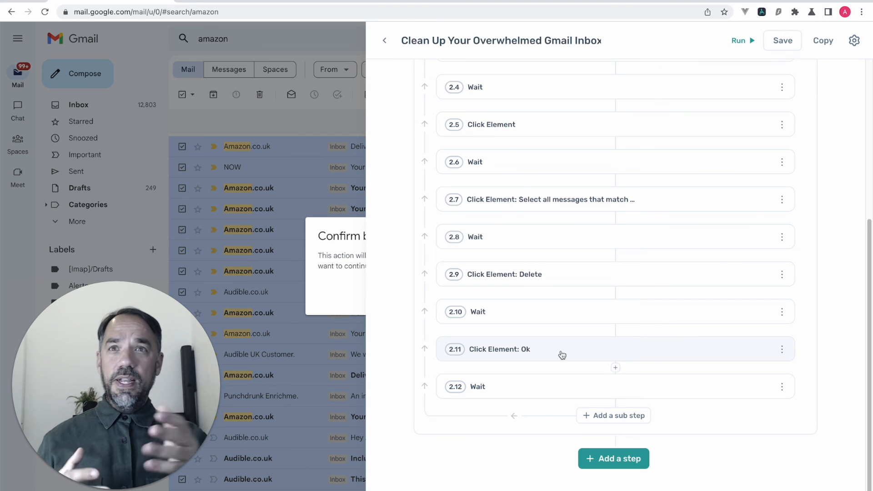
- Change the final Wait step 2.12 from 5000 to 6000 milliseconds
left_click(555, 385)
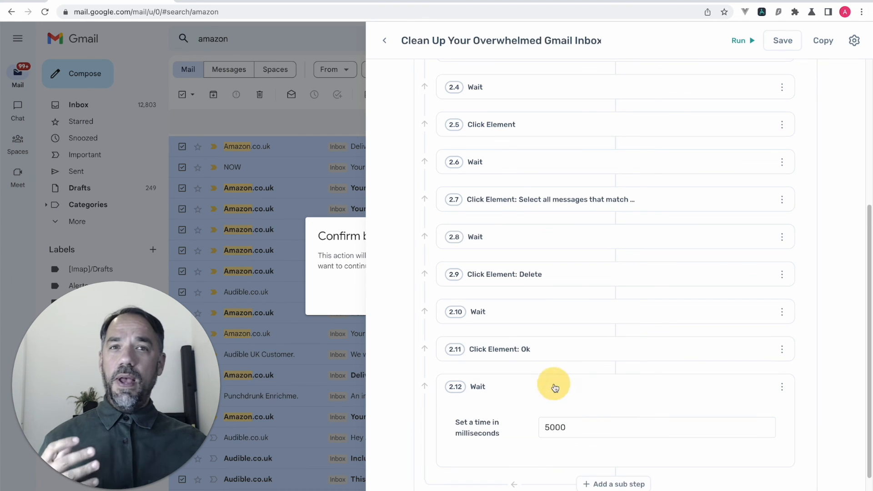
left_click(550, 426)
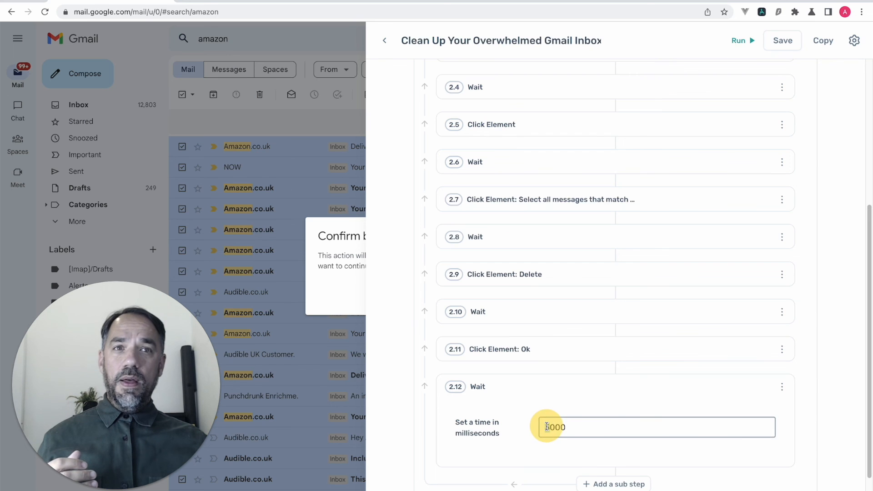
left_click(550, 427)
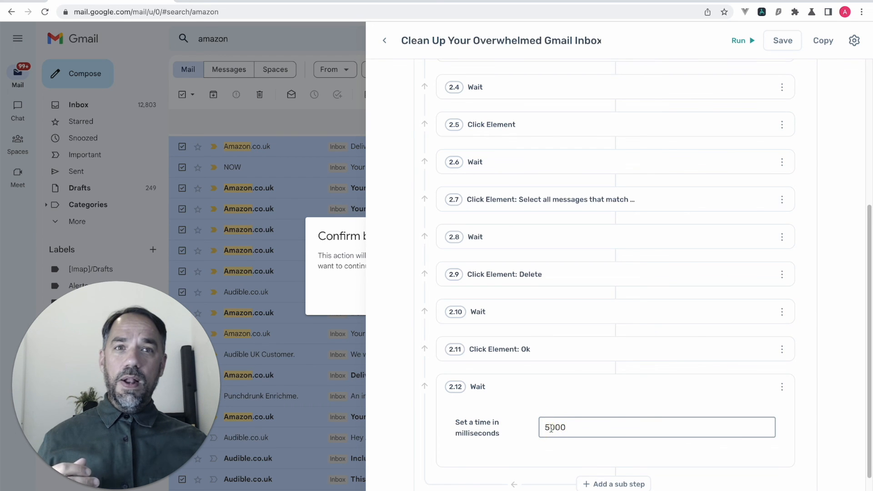
scroll(561, 406, "down", 2)
left_click_drag(544, 358, 551, 360)
type("9")
key("BackSpace")
type("6")
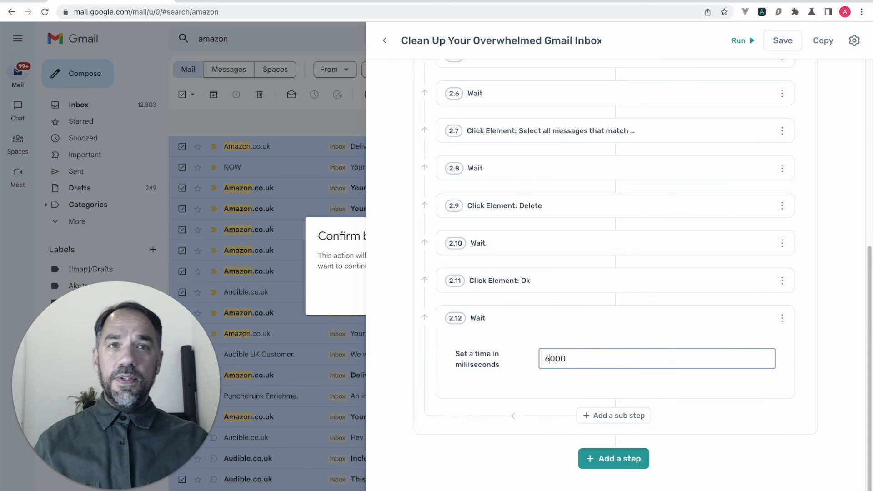
- Expand step 1 Enter custom data to edit the sender list
scroll(491, 321, "up", 2)
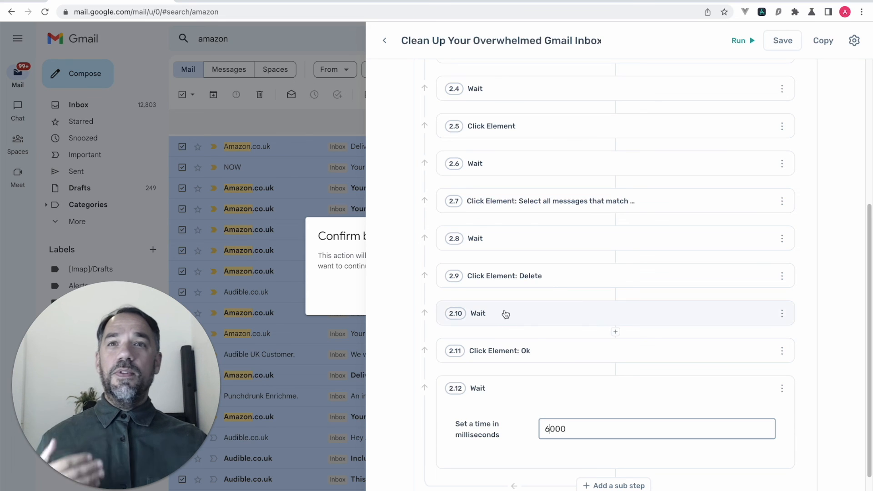
scroll(503, 312, "up", 7)
left_click(577, 91)
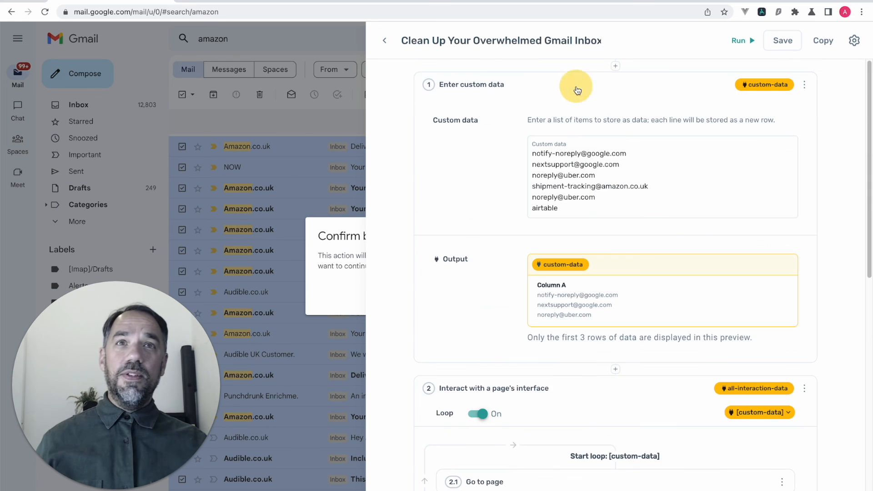
left_click(572, 209)
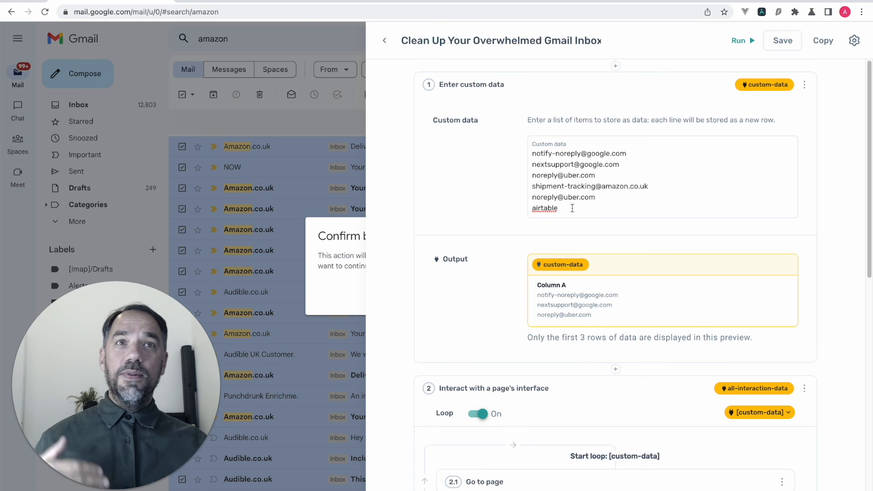